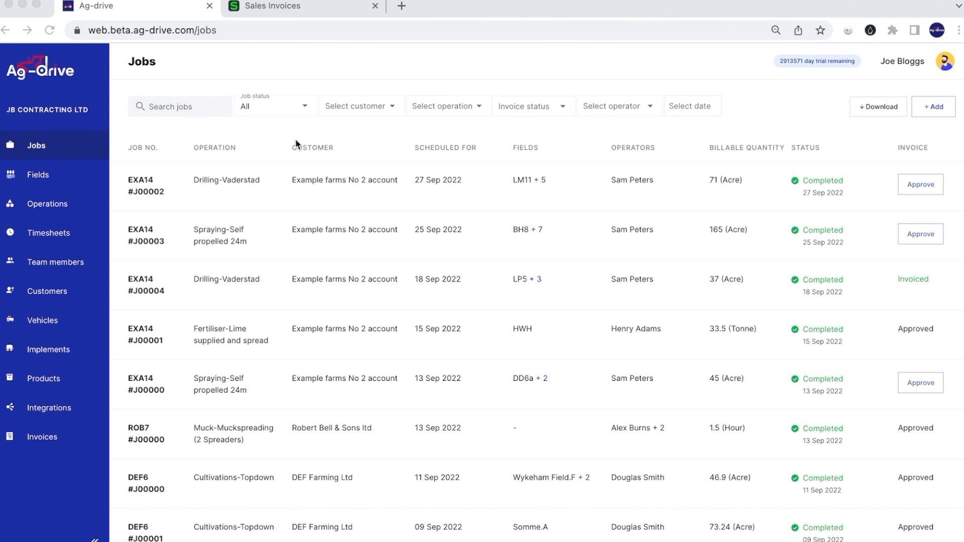
Review the jobs list's filter options for job status, customer, operation, invoice status, operator and date
left_click(304, 108)
left_click(395, 132)
left_click(394, 107)
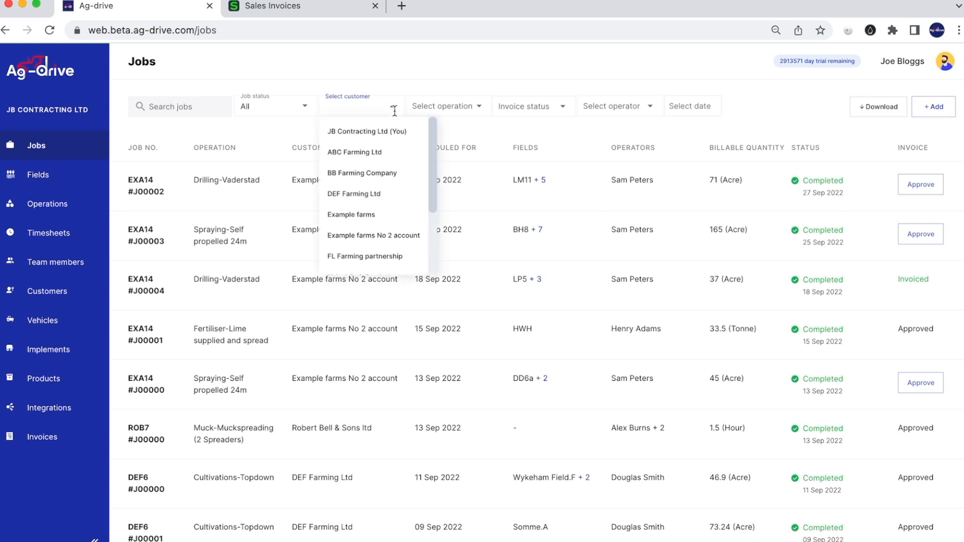
left_click(490, 125)
left_click(480, 107)
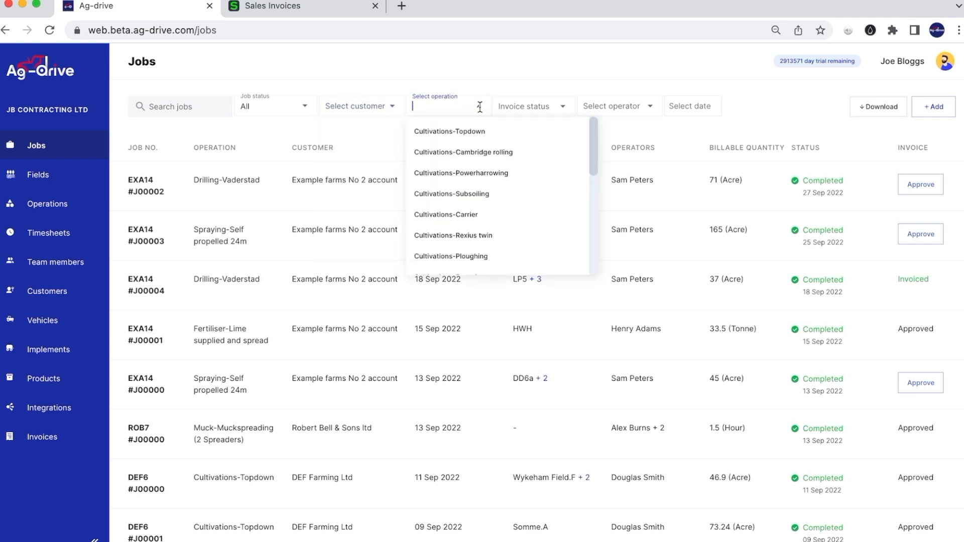
left_click(566, 112)
left_click(640, 108)
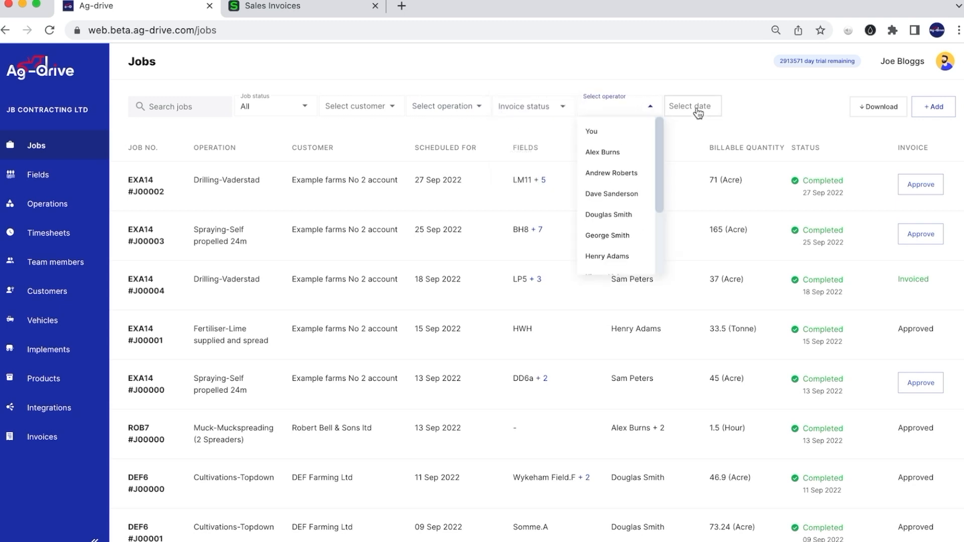
left_click(736, 119)
left_click(710, 105)
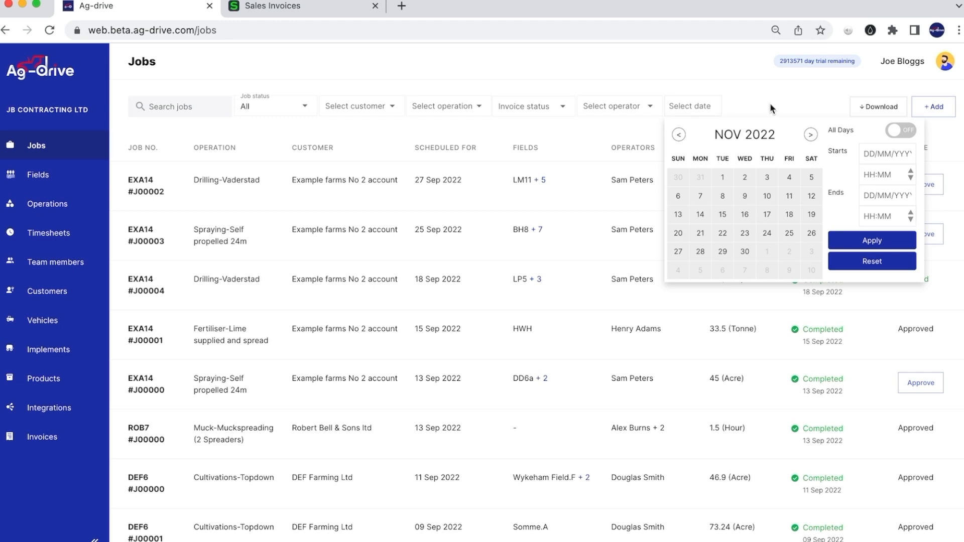
left_click(713, 106)
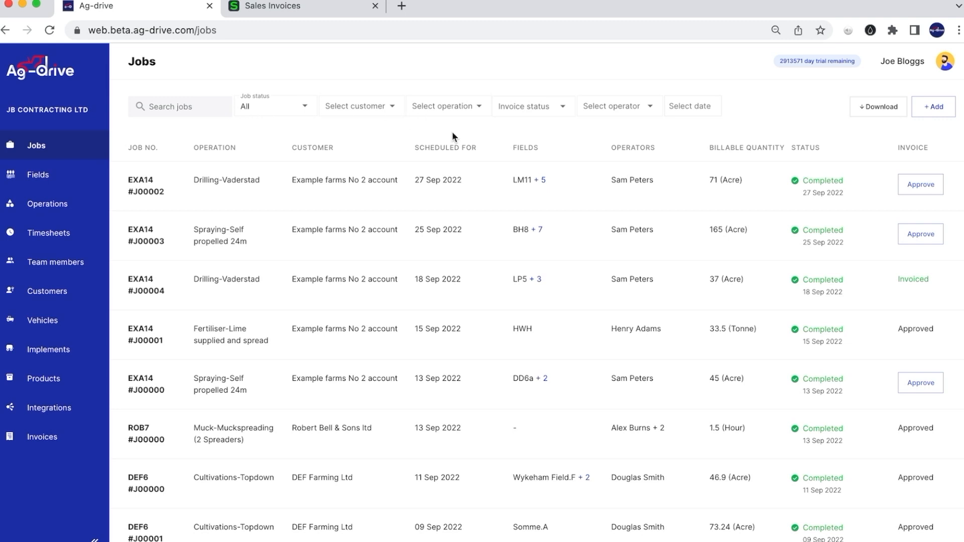
Search the operation filter for "squa", filter the jobs by Square Baling-4×3 8ft, and clear that filter
left_click(477, 107)
type("squa")
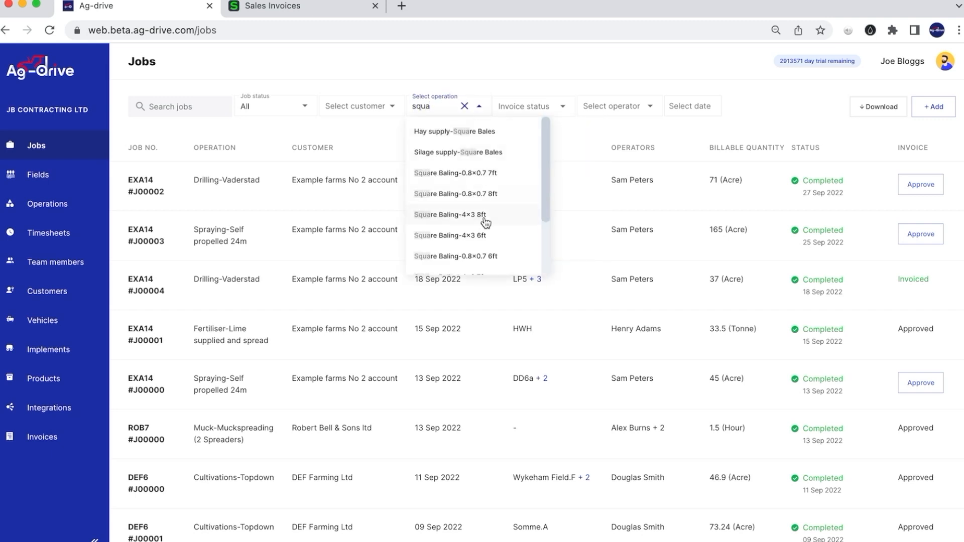
scroll(486, 221, "down", 2)
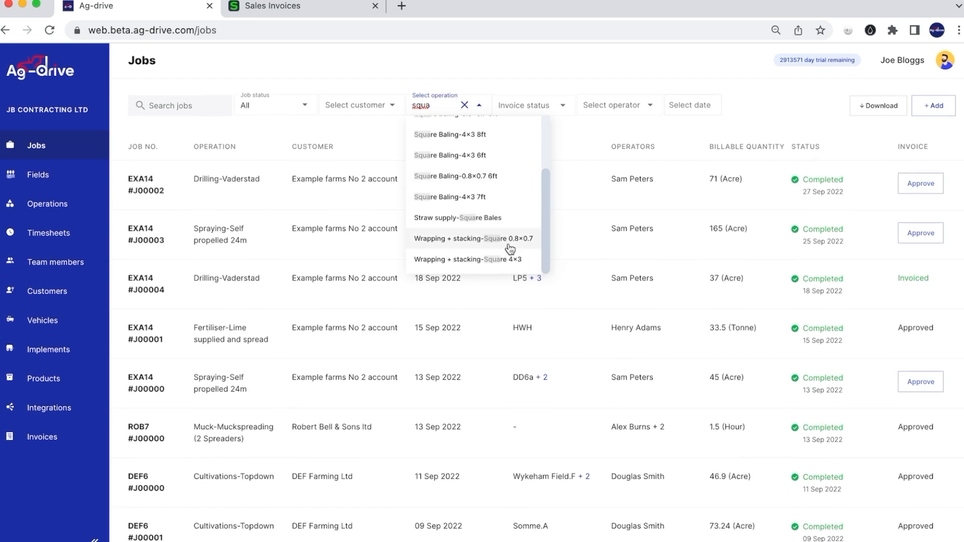
scroll(508, 231, "up", 1)
left_click(515, 165)
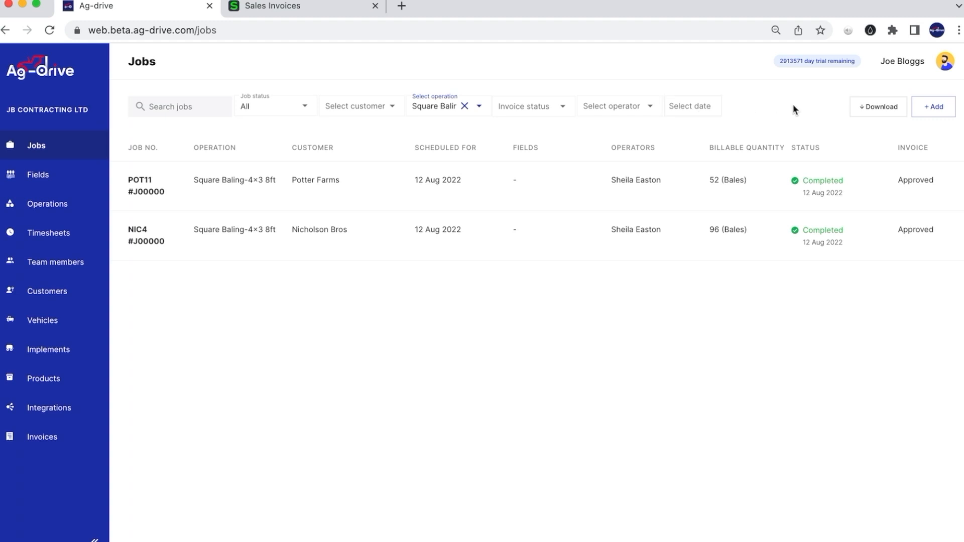
left_click(465, 107)
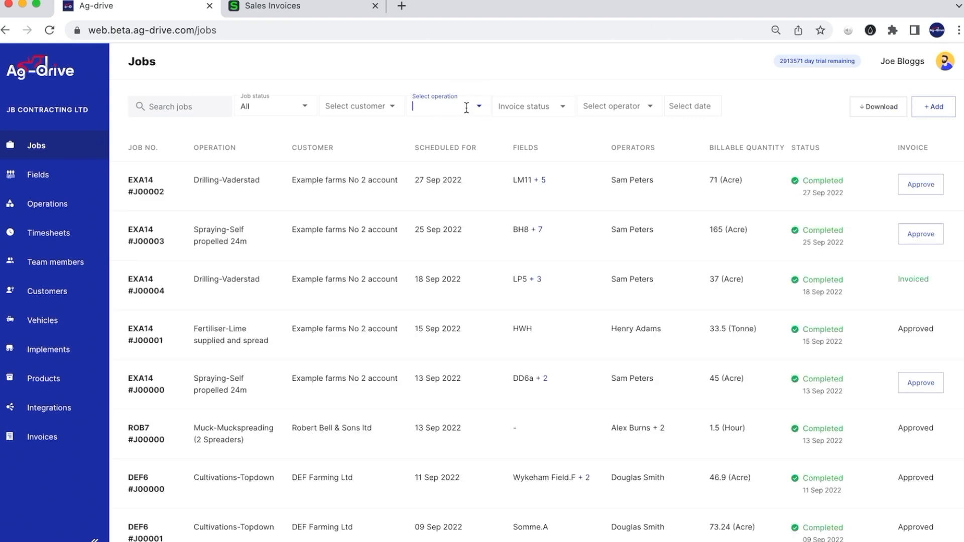
left_click(757, 105)
Check the connected accounting software under the integrations, and return to the jobs list to look through the invoice statuses
left_click(46, 407)
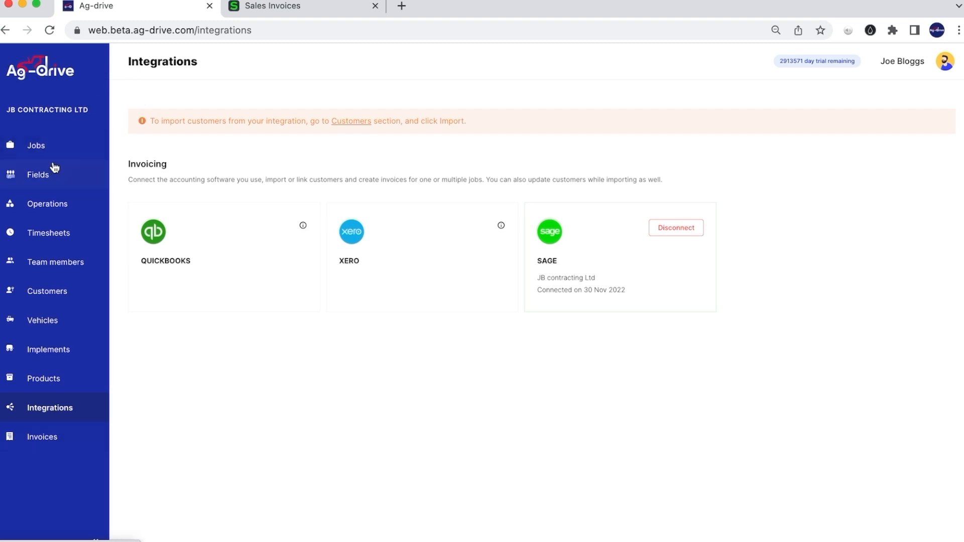
left_click(66, 154)
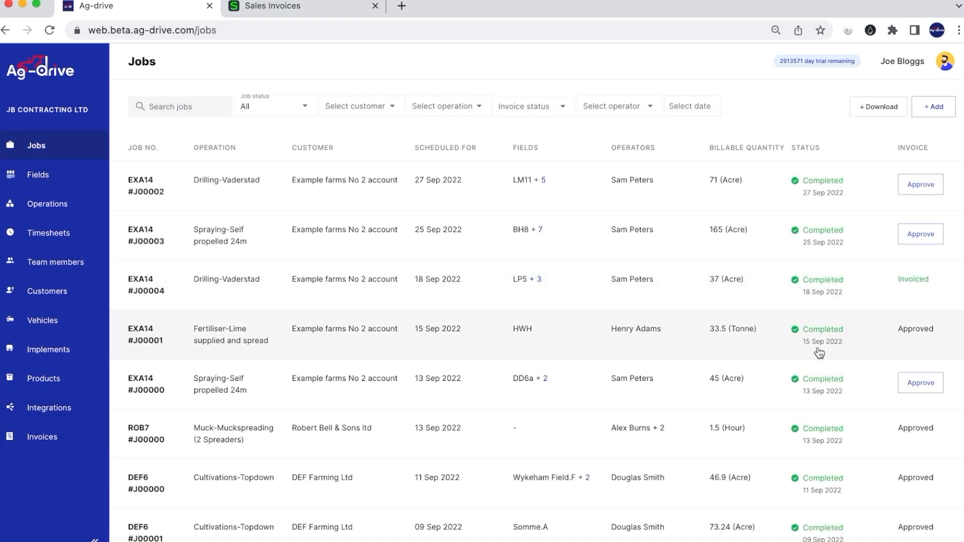
scroll(814, 342, "down", 2)
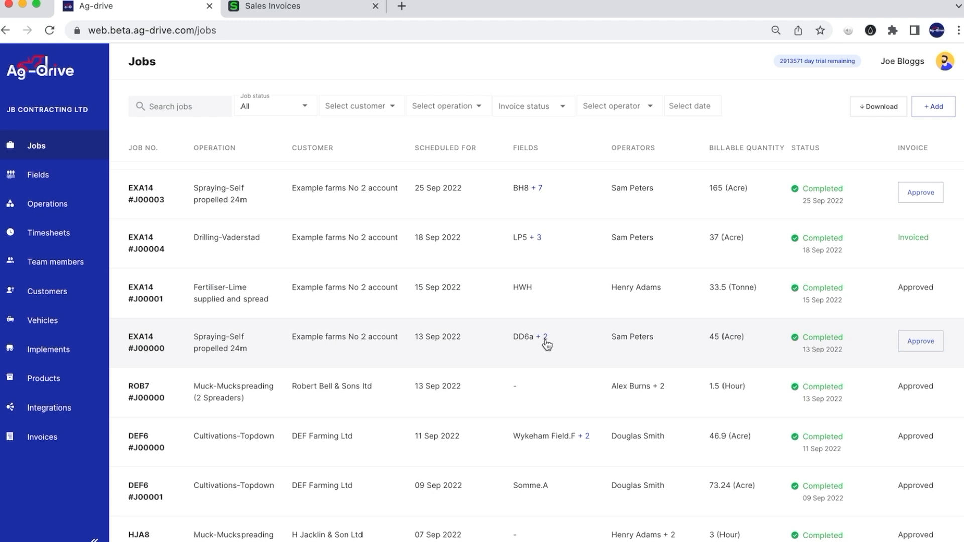
scroll(892, 266, "up", 2)
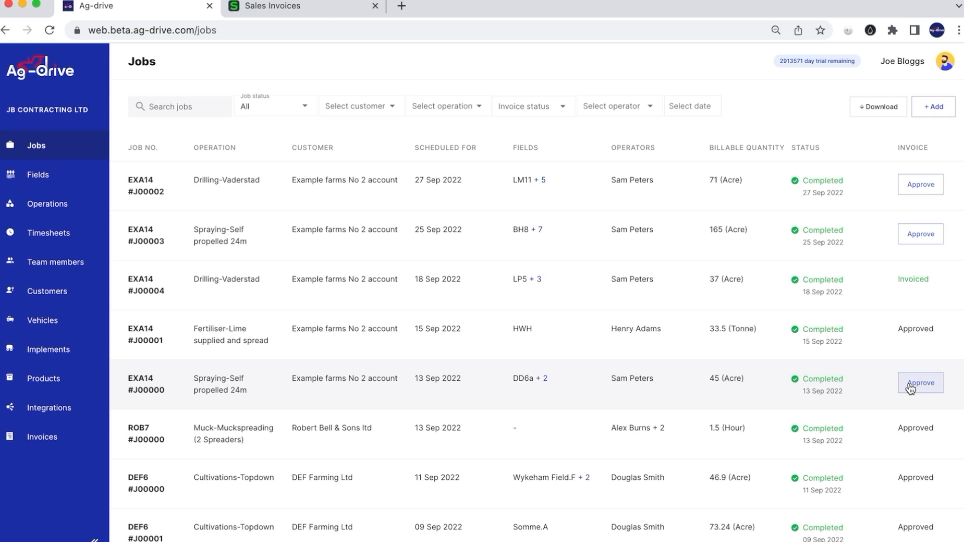
Open the 13 Sep 2022 Spraying-Self propelled 24m job and review its map, operators, fields, quantity, products, time records and notes
left_click(574, 399)
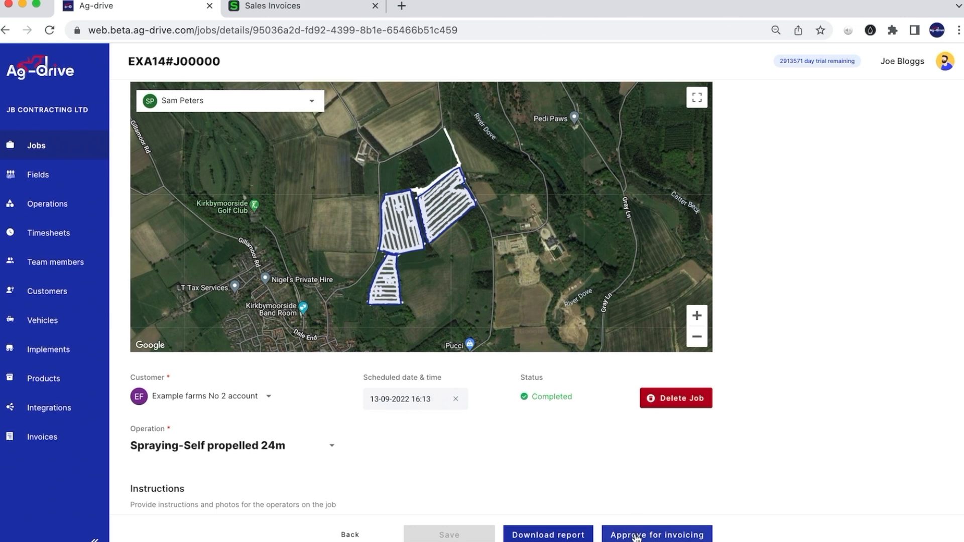
scroll(310, 329, "down", 3)
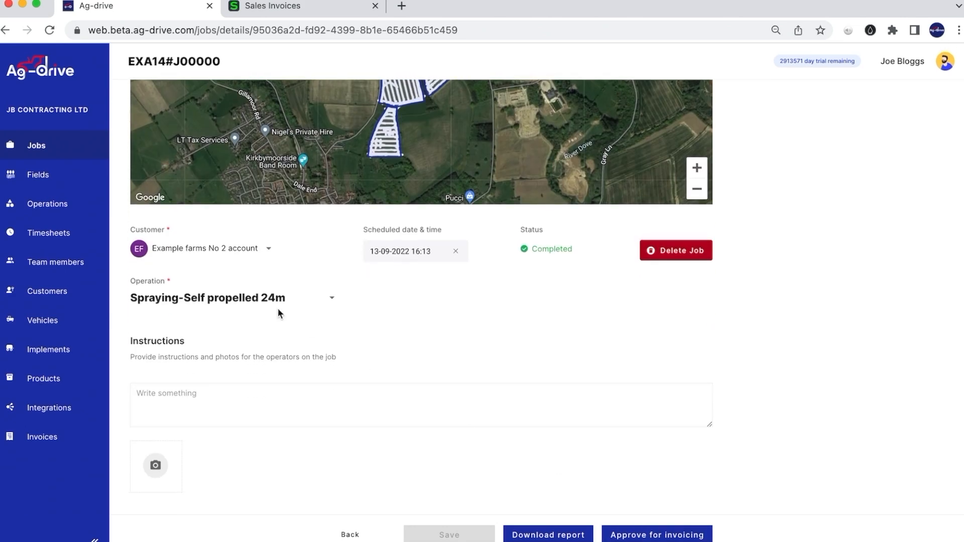
scroll(560, 306, "down", 7)
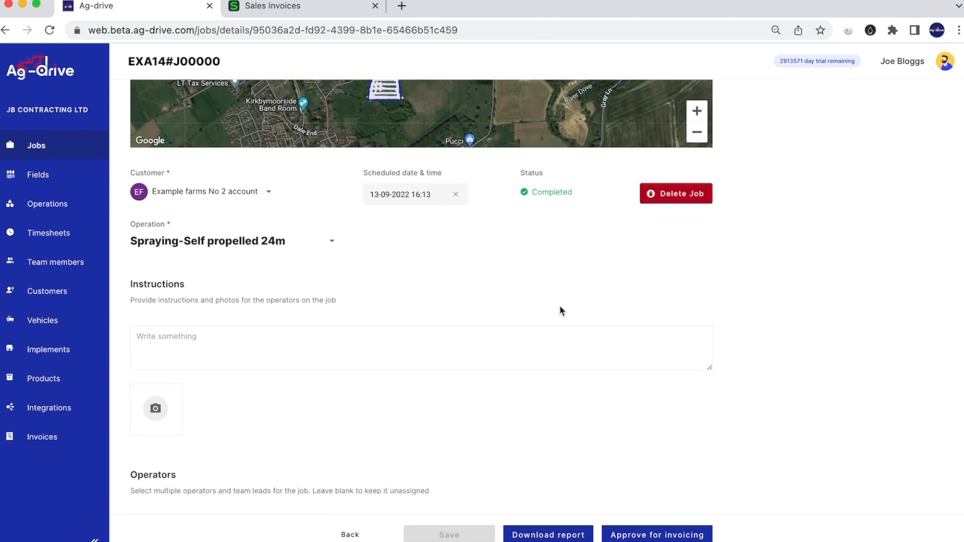
scroll(559, 305, "down", 8)
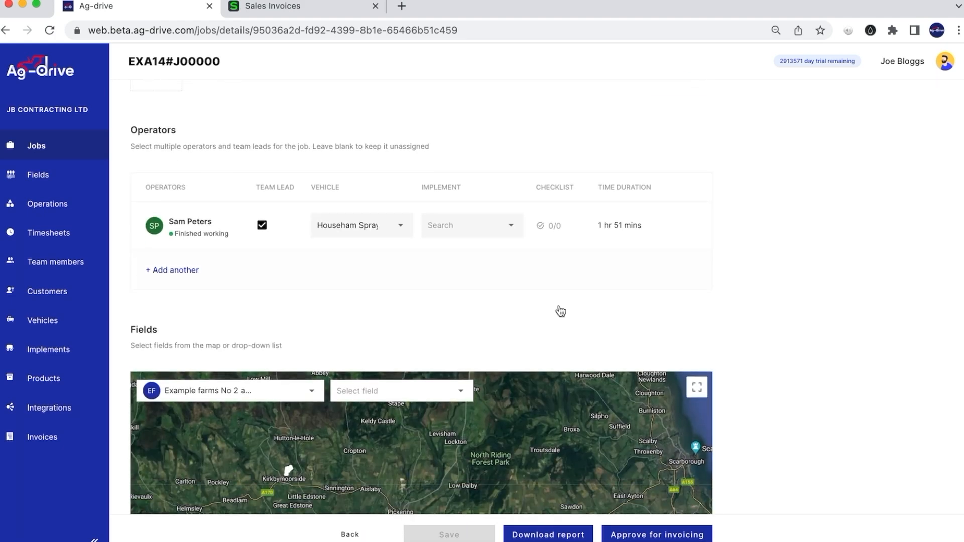
scroll(559, 305, "up", 15)
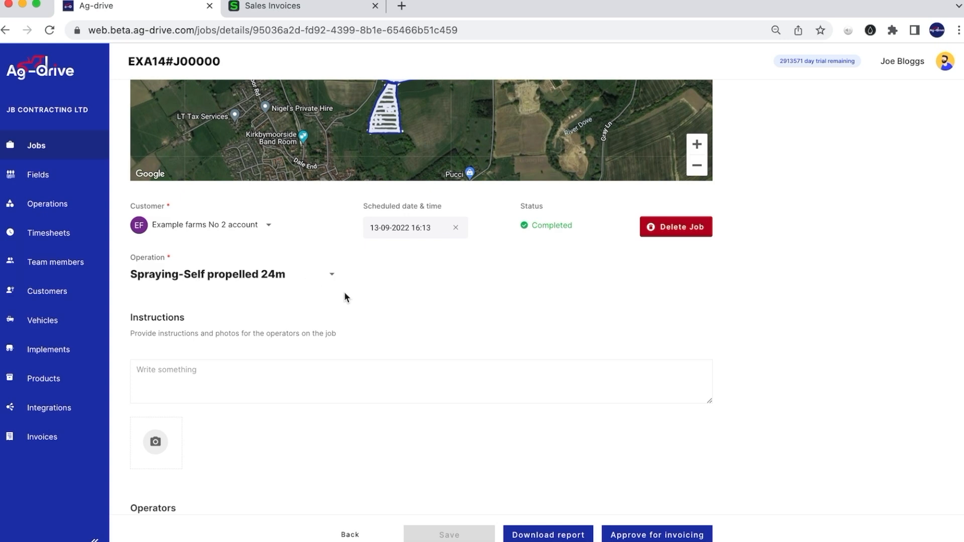
scroll(390, 406, "down", 5)
scroll(445, 382, "down", 3)
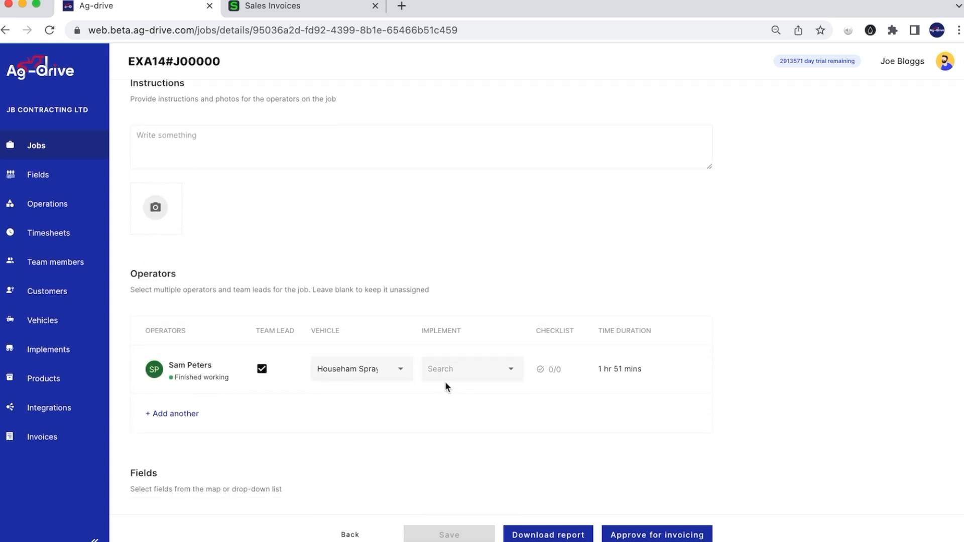
scroll(445, 387, "down", 10)
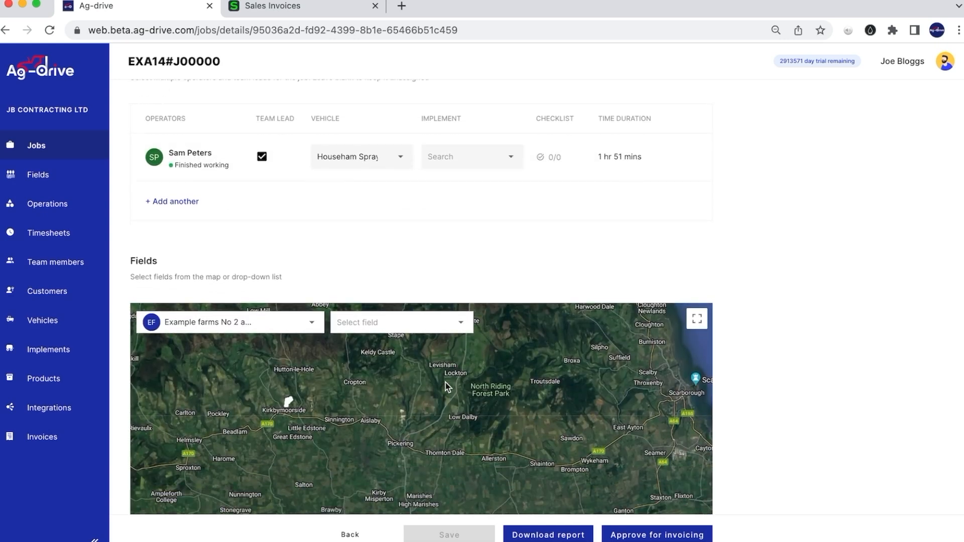
scroll(447, 387, "down", 8)
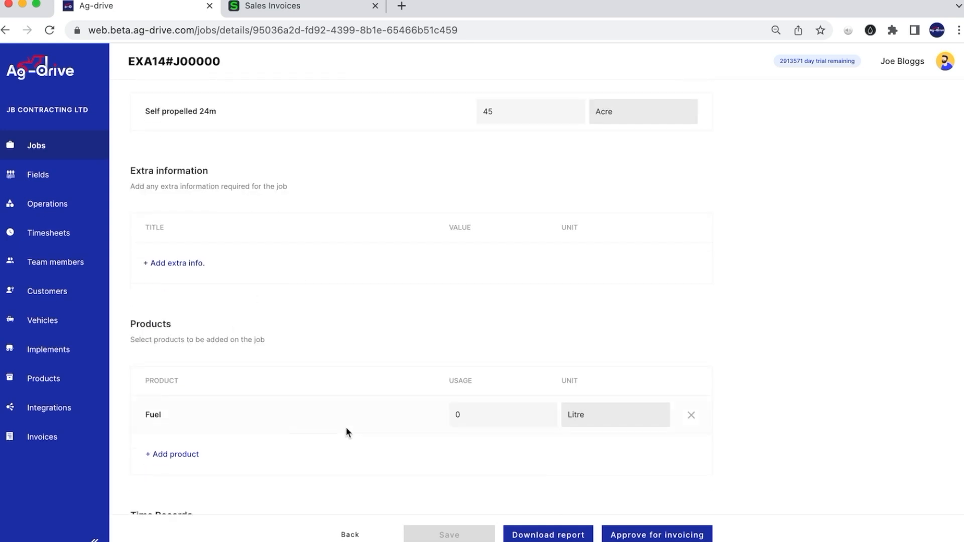
scroll(370, 427, "down", 6)
scroll(421, 263, "down", 3)
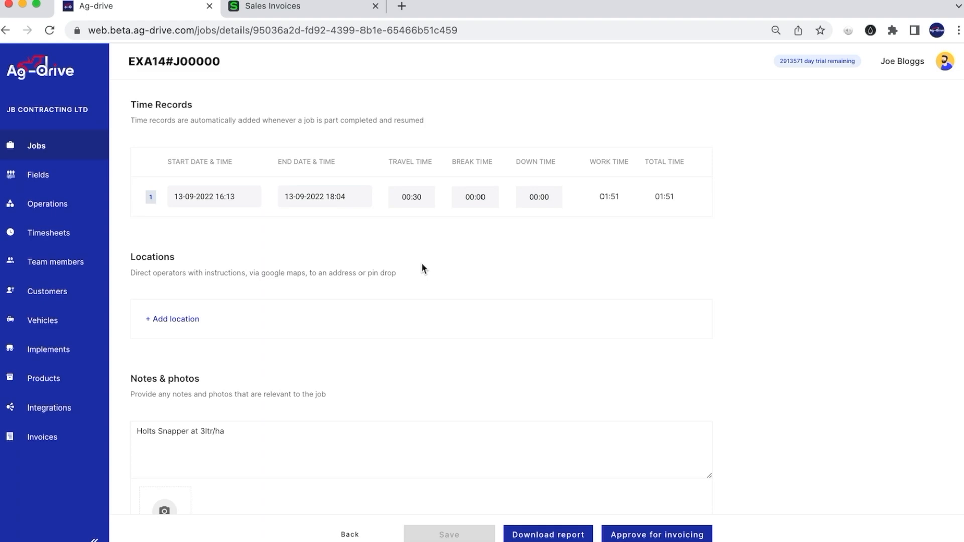
scroll(422, 265, "down", 2)
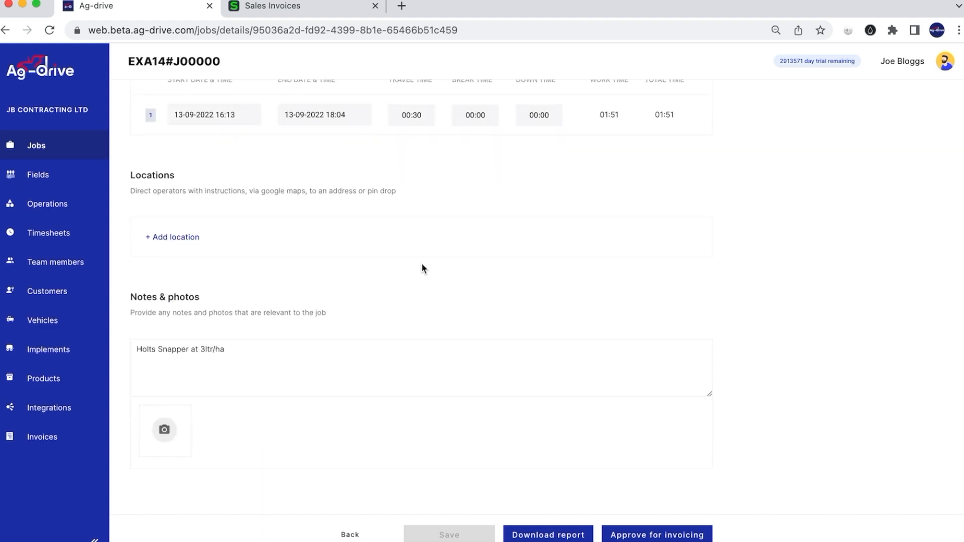
scroll(422, 265, "up", 20)
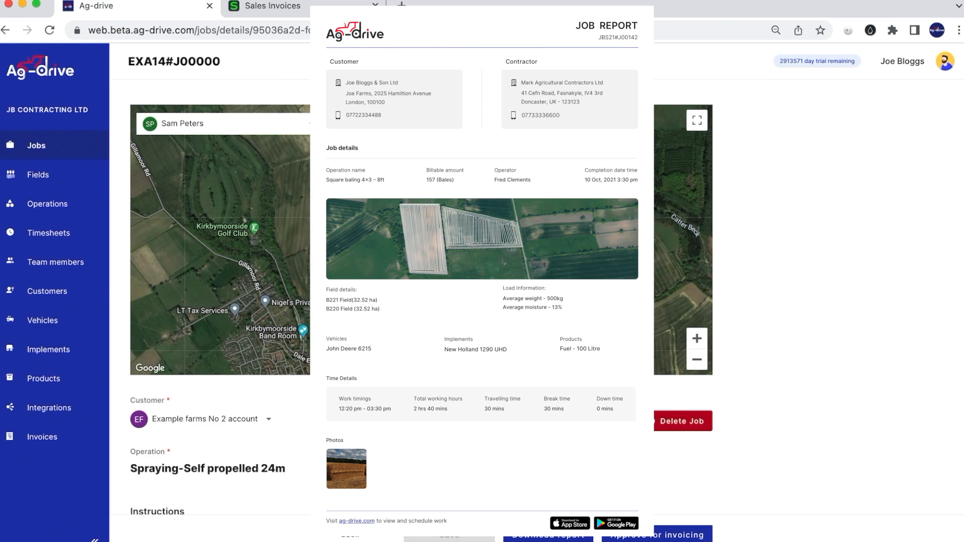
Approve the 13 Sep 2022 and 25 Sep 2022 Spraying-Self propelled 24m jobs of Example farms No 2 account for invoicing
left_click(634, 539)
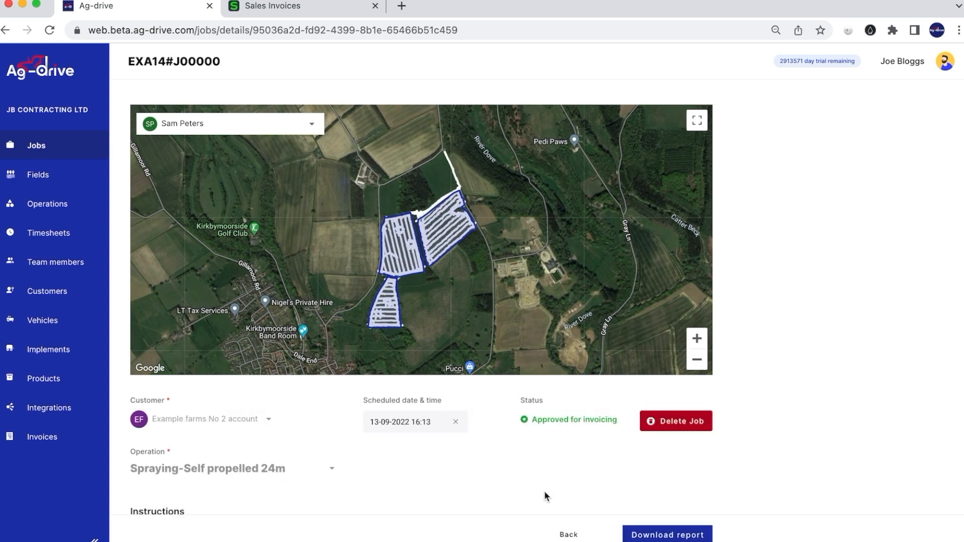
left_click(5, 30)
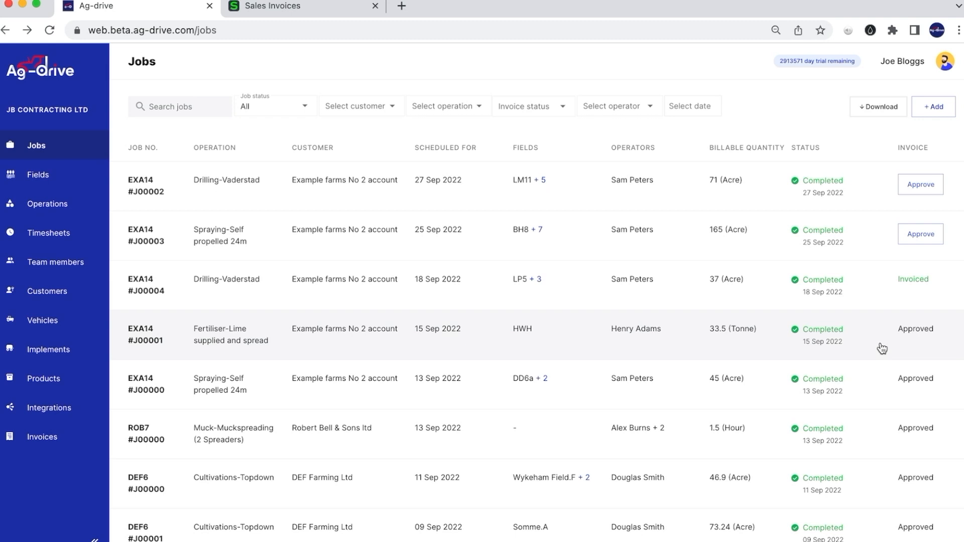
scroll(883, 349, "down", 2)
scroll(882, 348, "up", 2)
left_click(927, 239)
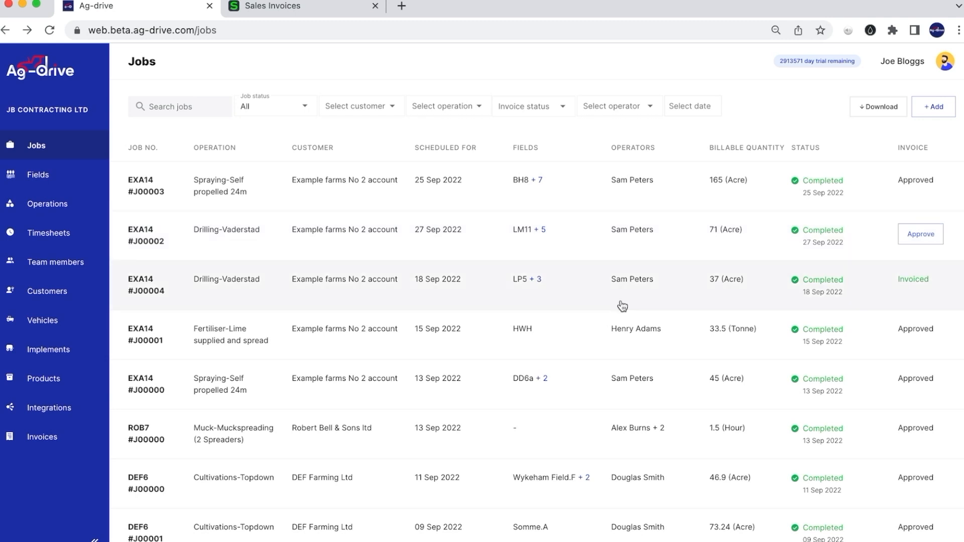
Start a new invoice for DEF Farming Ltd with its 11 Sep 2022 and 09 Sep 2022 Cultivations-Topdown jobs, and preview it
left_click(54, 438)
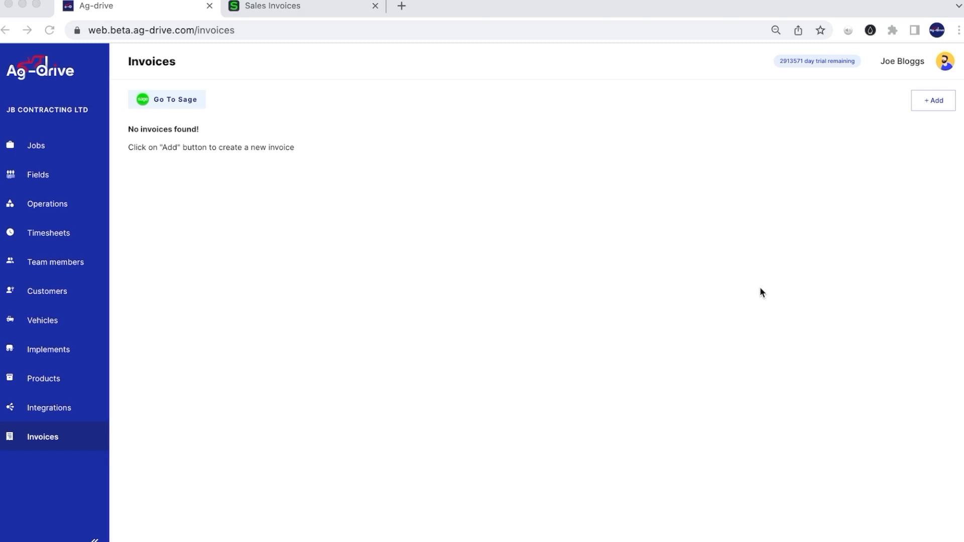
left_click(935, 103)
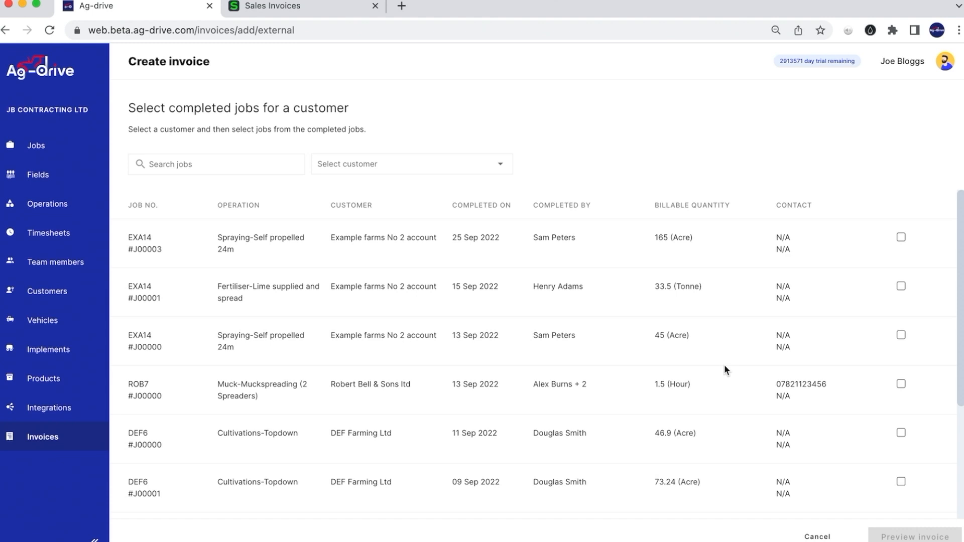
scroll(868, 451, "down", 2)
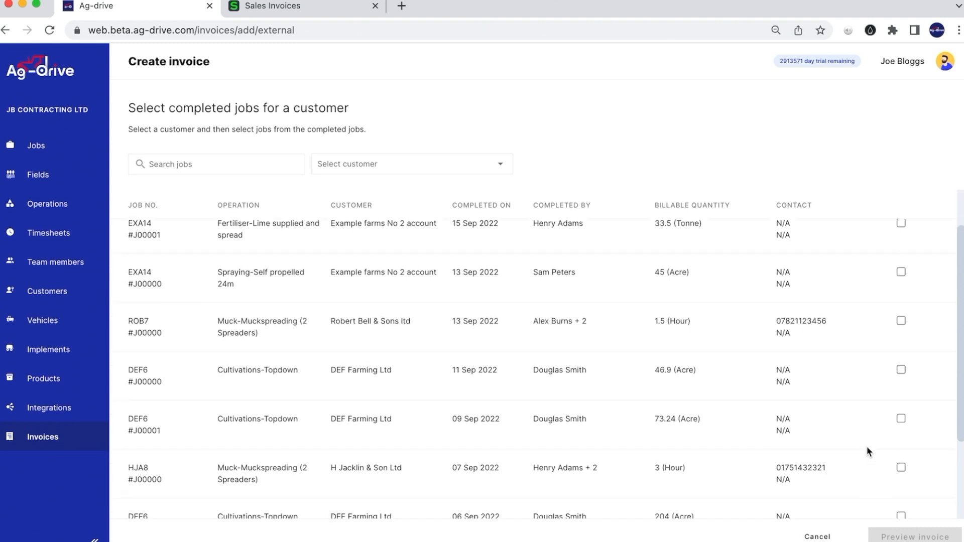
left_click(901, 370)
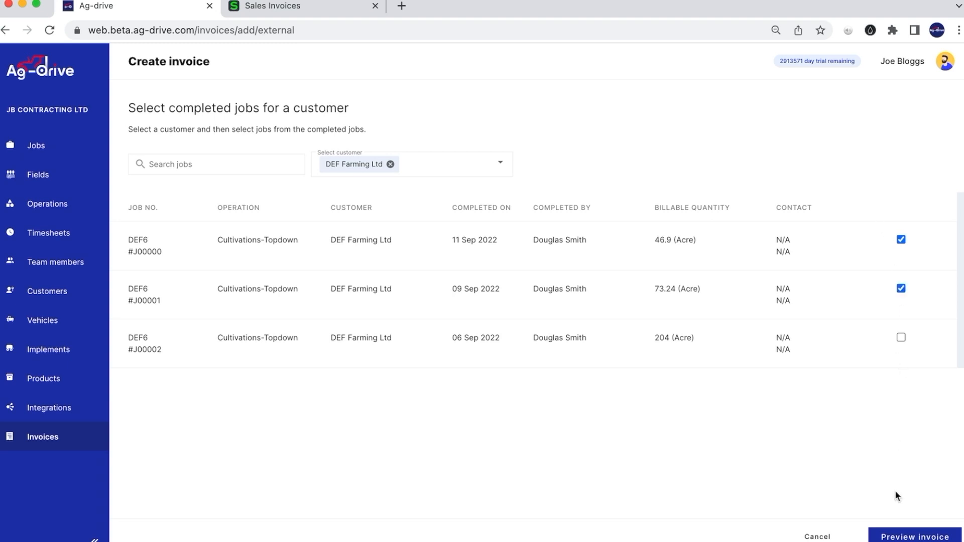
left_click(897, 538)
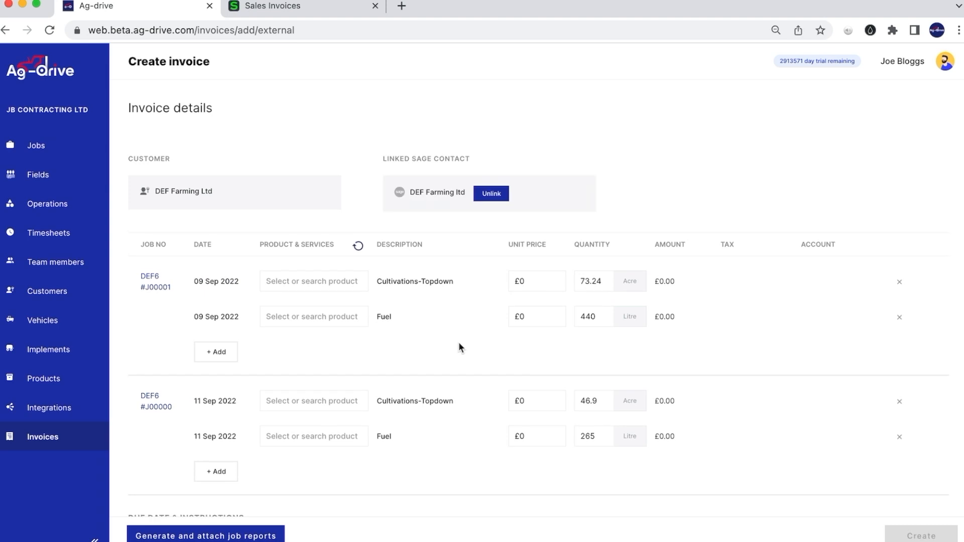
Assign the Cultivations - Topdown product to both jobs' cultivation lines and Fuel surcharge to both fuel lines of the invoice
left_click(334, 282)
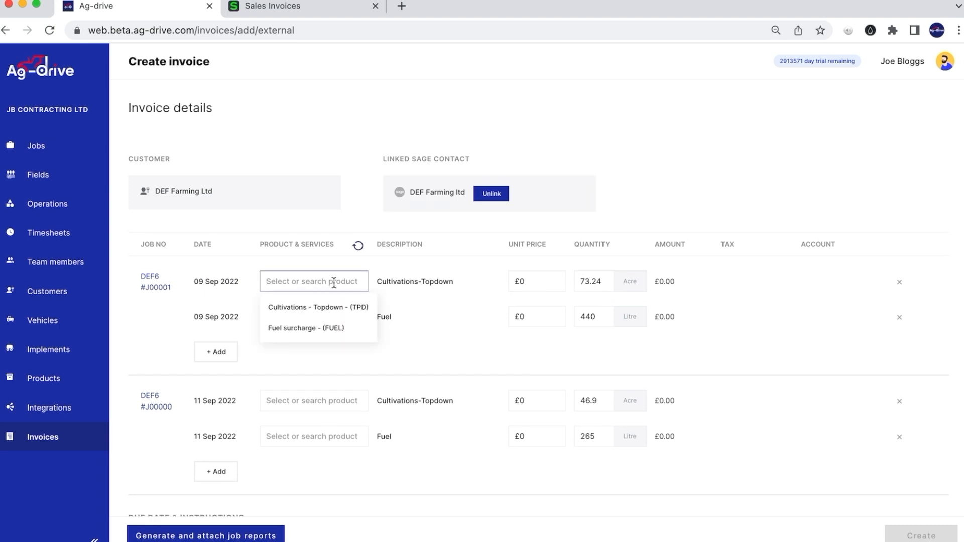
left_click(341, 310)
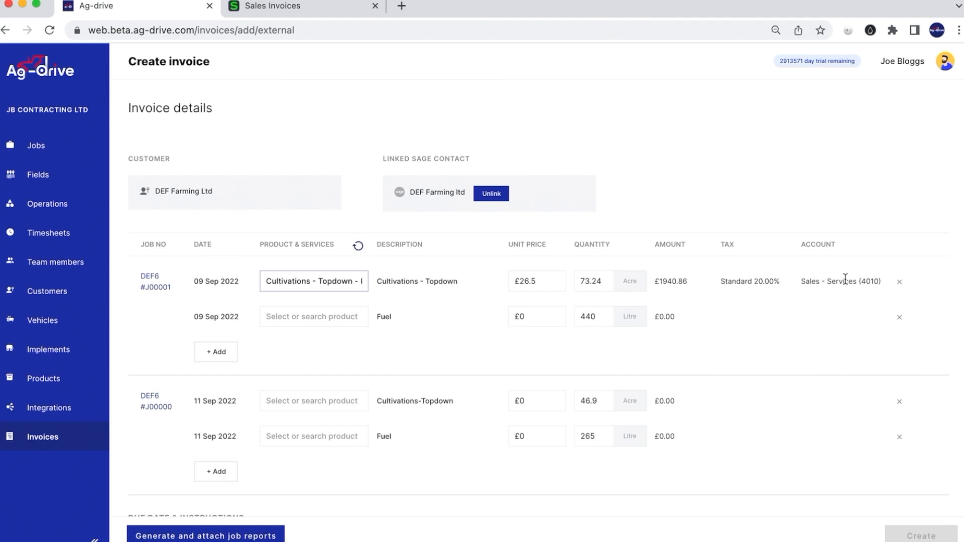
left_click(338, 318)
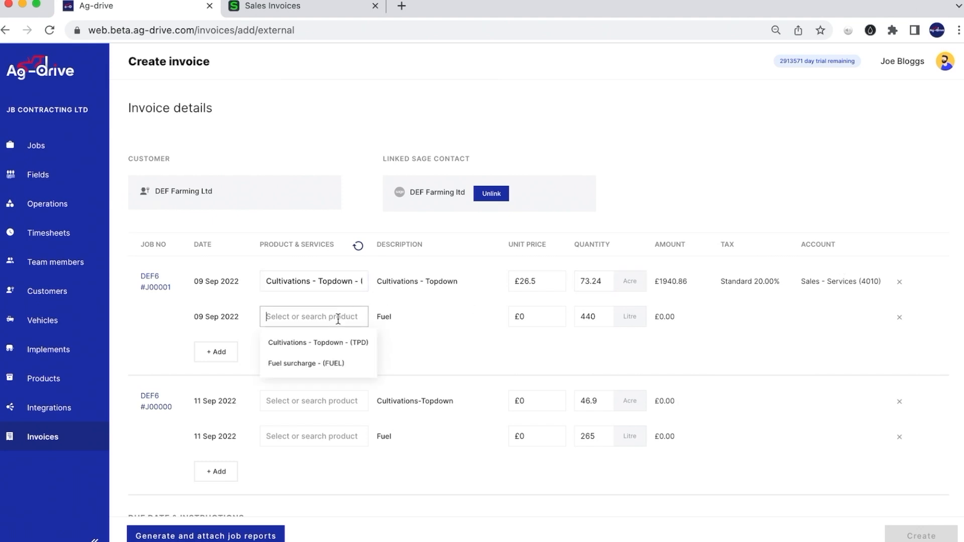
left_click(323, 365)
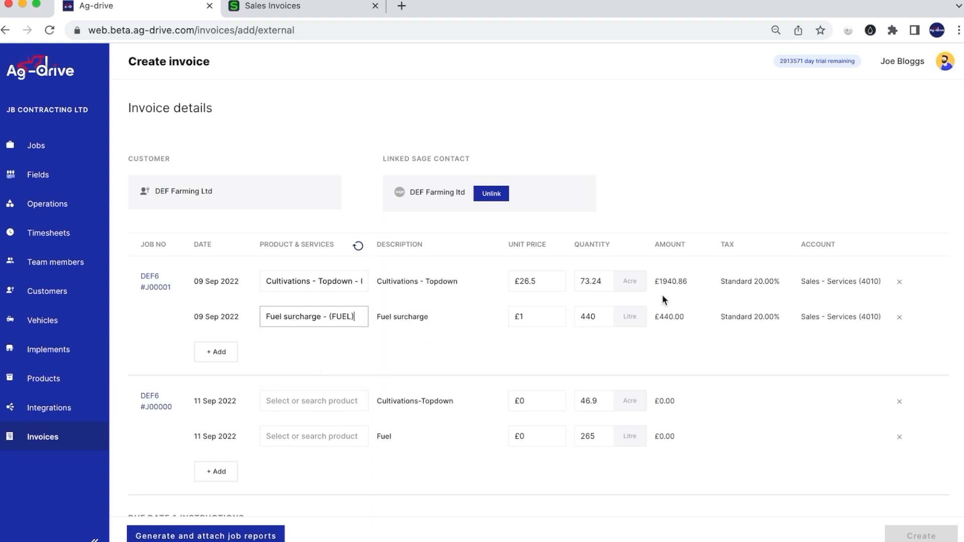
left_click(333, 402)
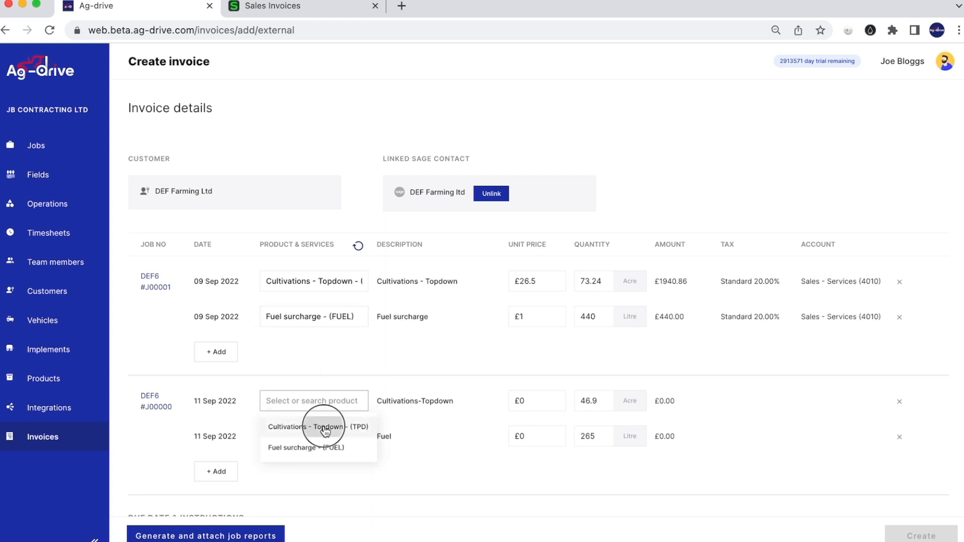
left_click(326, 431)
left_click(322, 438)
left_click(286, 483)
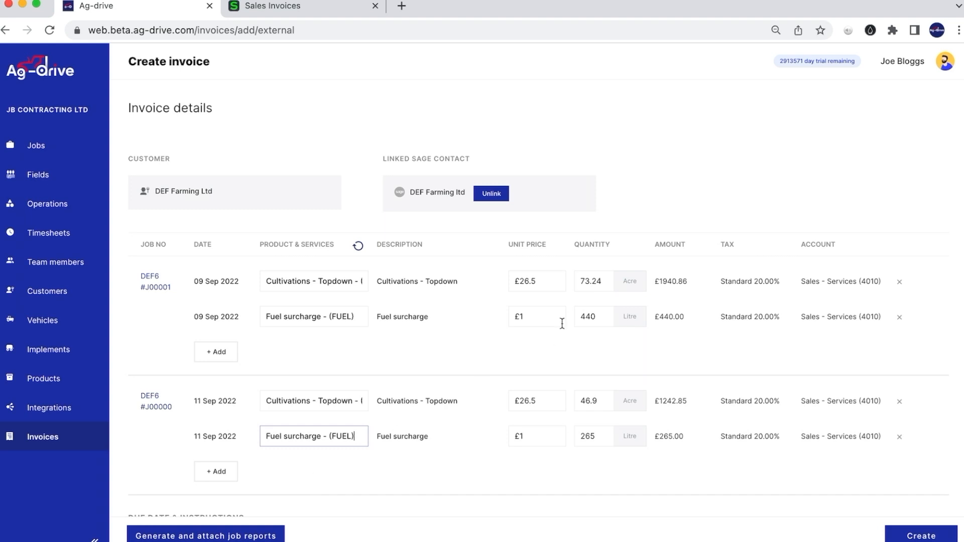
Set the unit price of the Cultivations - Topdown line to £27.5
left_click(549, 282)
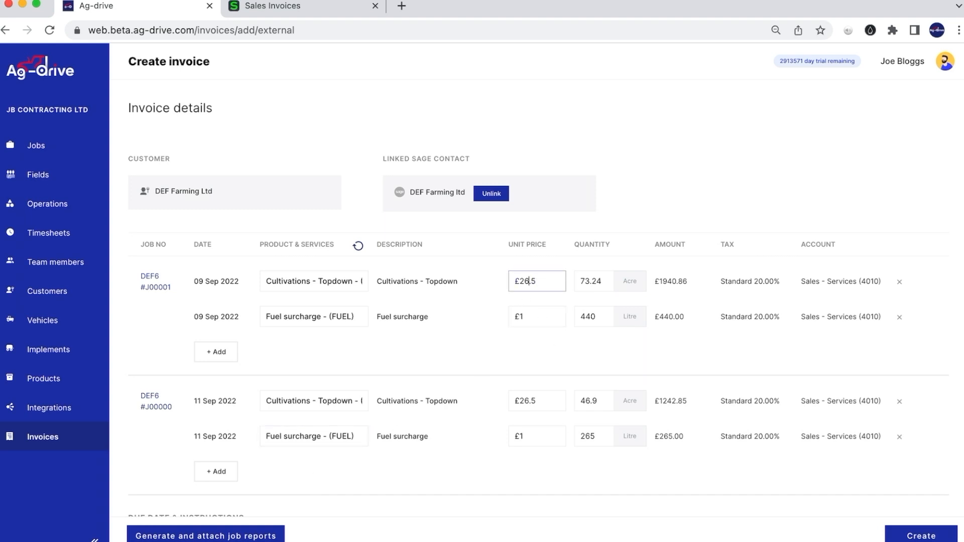
key("BackSpace")
type("7")
left_click(580, 354)
Review the due date and payment instructions, generate and attach the job reports, and create the invoice
scroll(653, 368, "down", 3)
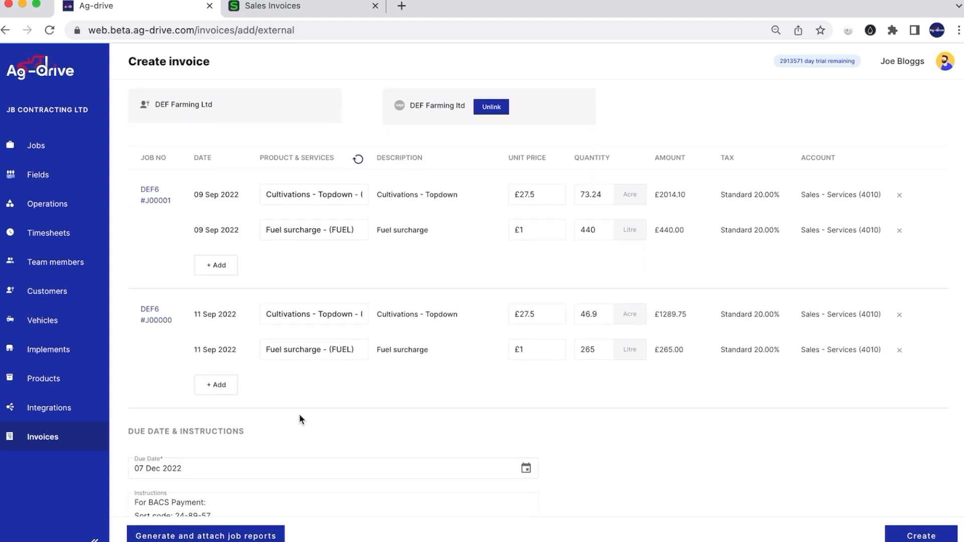
scroll(299, 414, "down", 3)
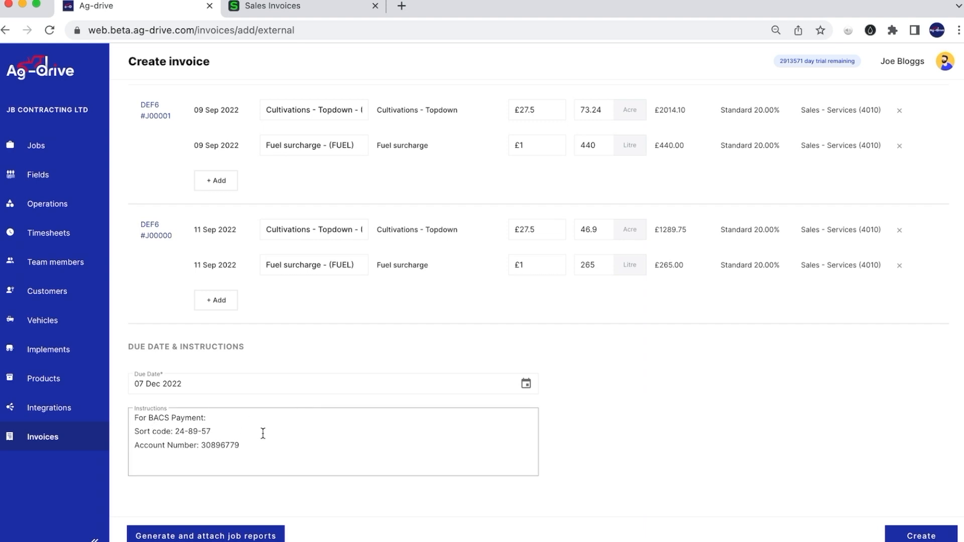
left_click(260, 537)
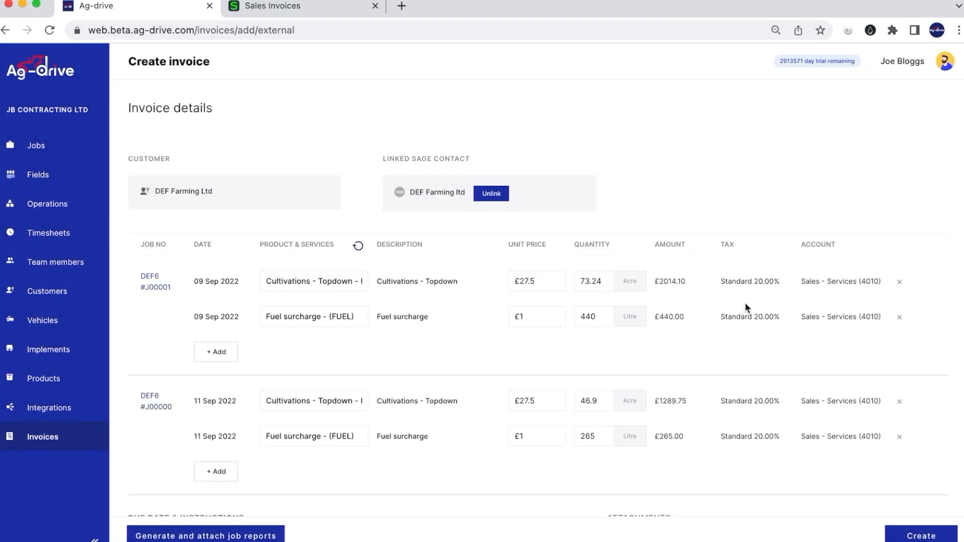
scroll(745, 303, "down", 3)
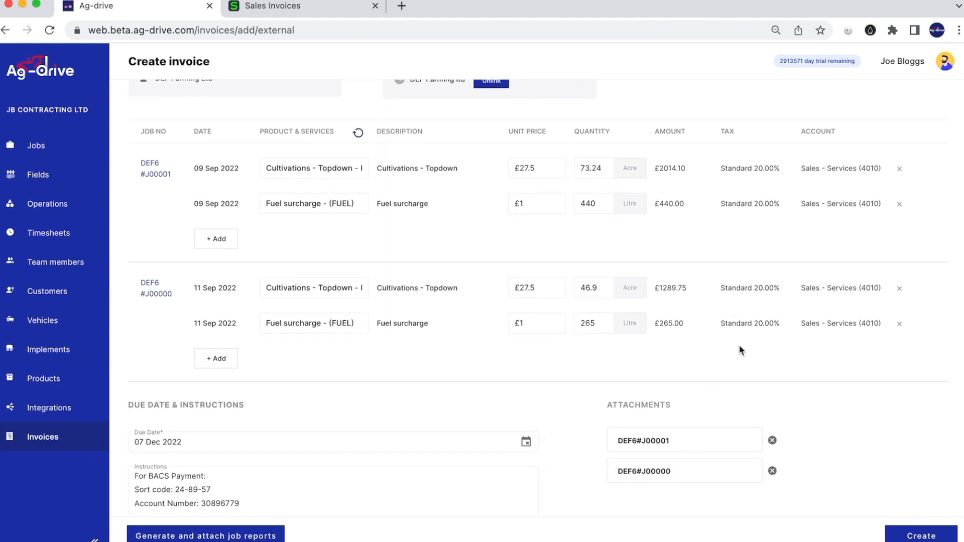
scroll(740, 346, "up", 3)
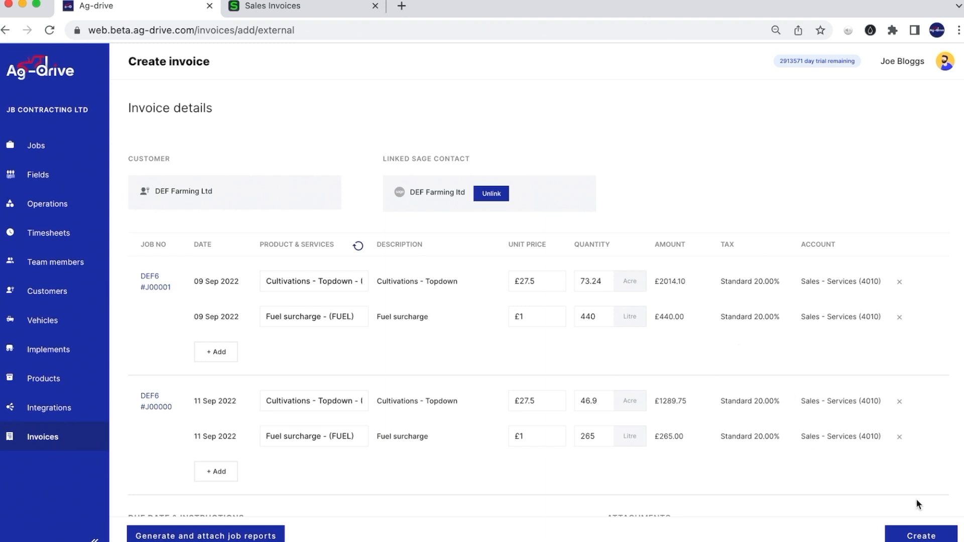
left_click(919, 536)
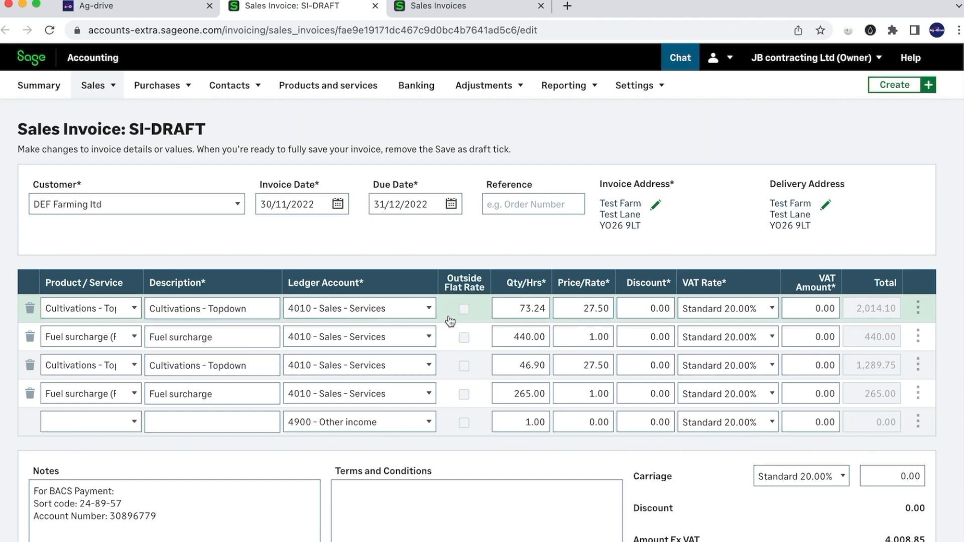
Review the draft sales invoice in Sage, including its notes and totals, and read through the first attached job report
scroll(450, 321, "down", 1)
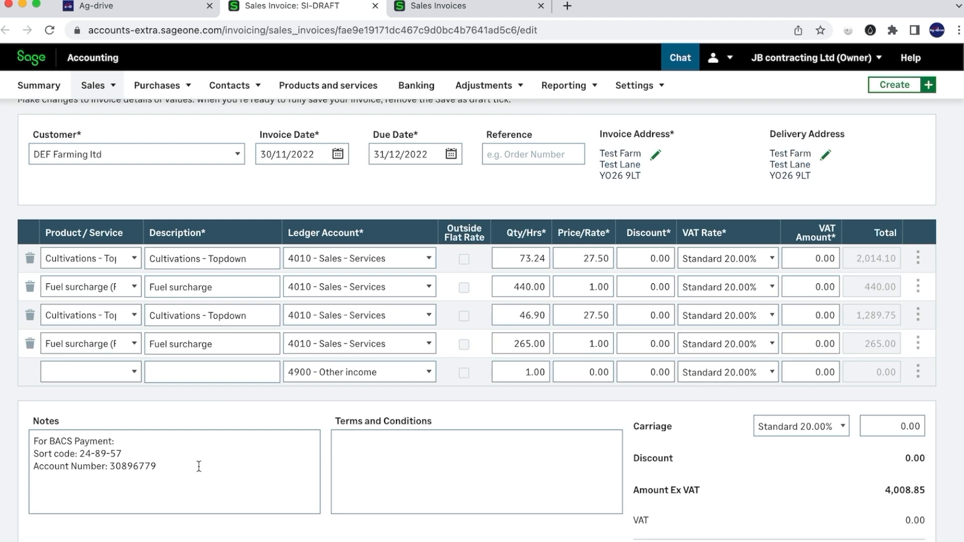
scroll(199, 466, "down", 5)
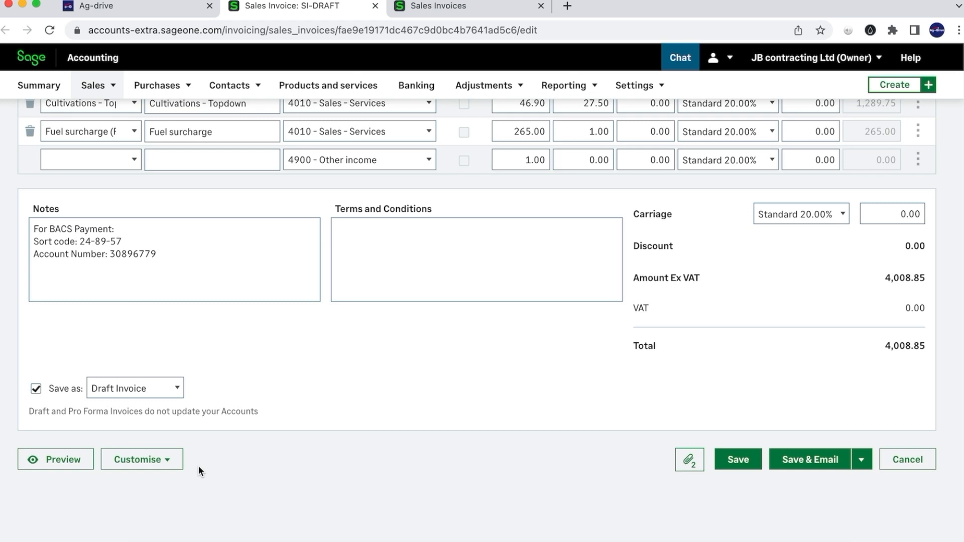
left_click(689, 461)
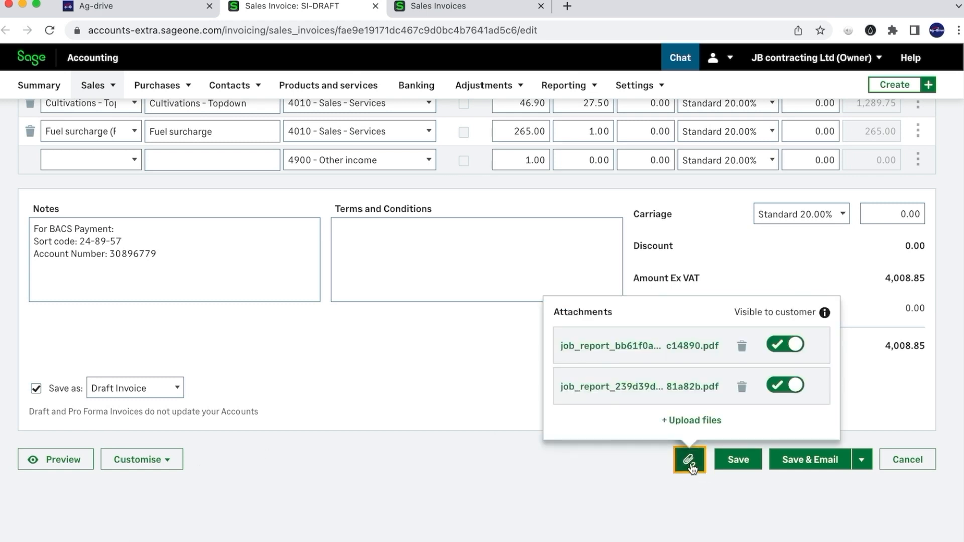
left_click(603, 346)
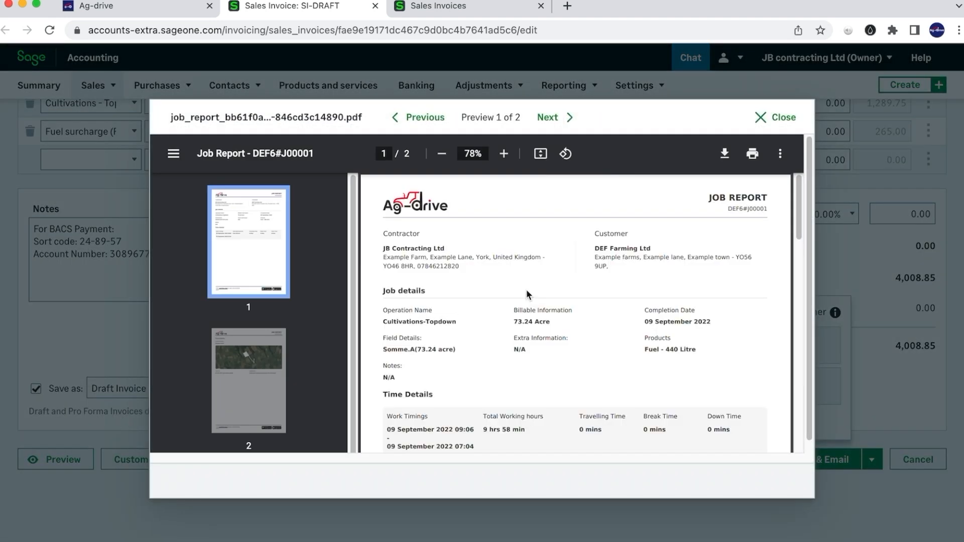
scroll(526, 289, "down", 10)
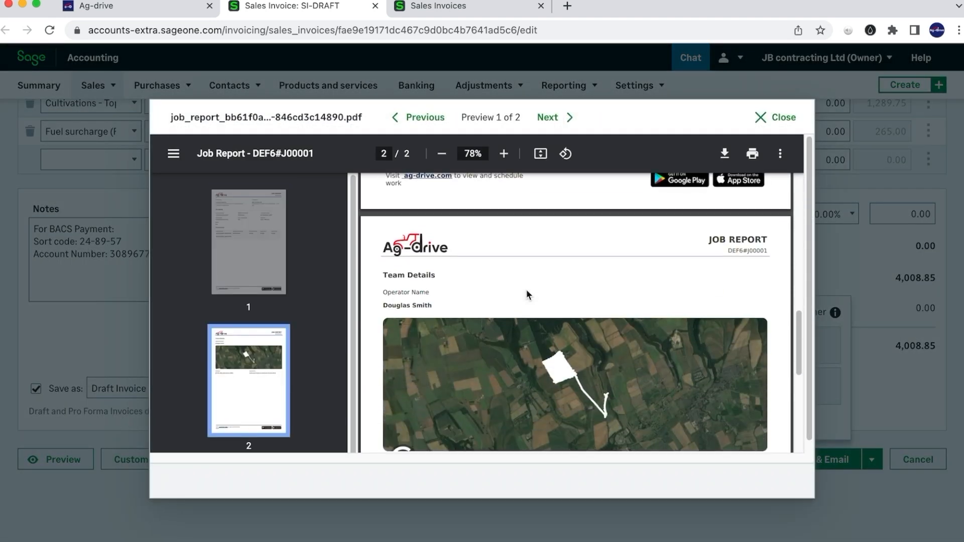
scroll(527, 292, "down", 3)
scroll(578, 291, "up", 3)
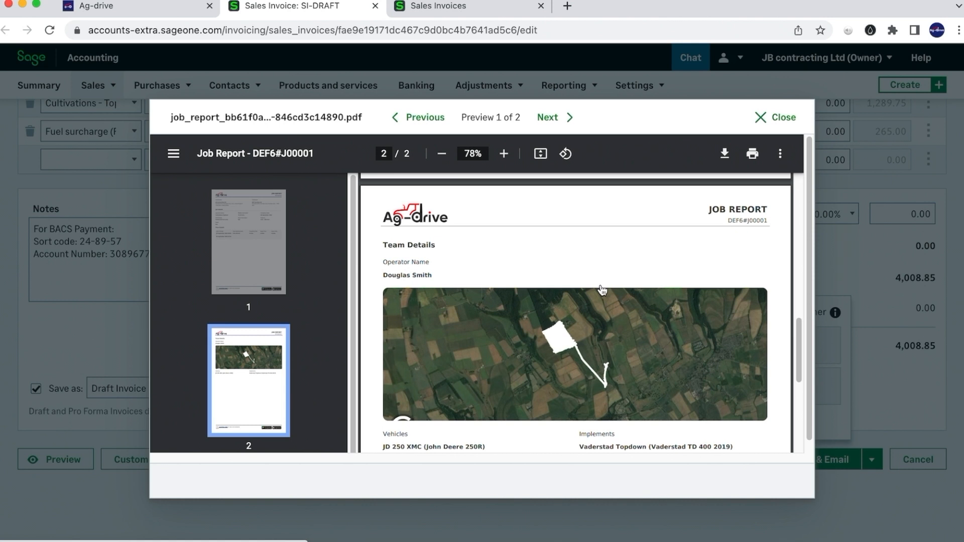
scroll(602, 290, "up", 10)
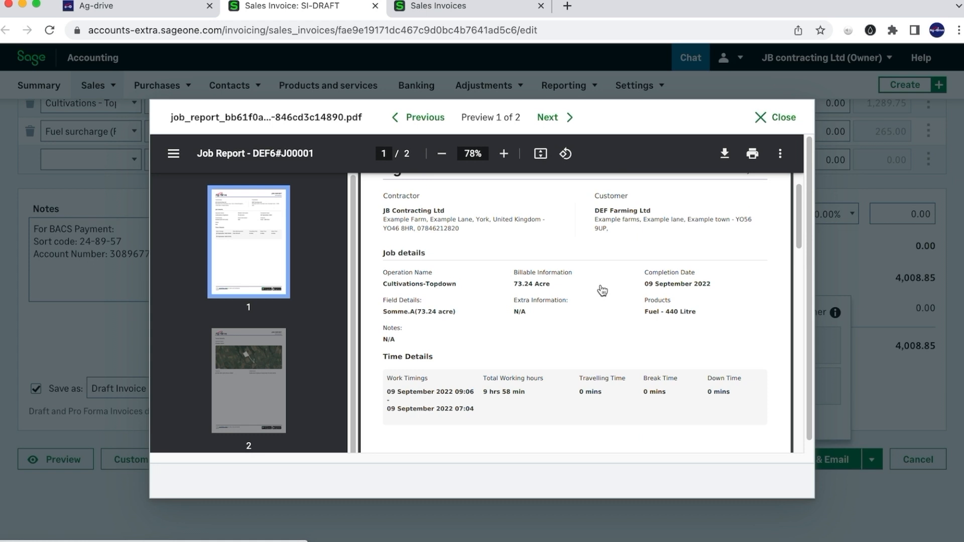
left_click(782, 122)
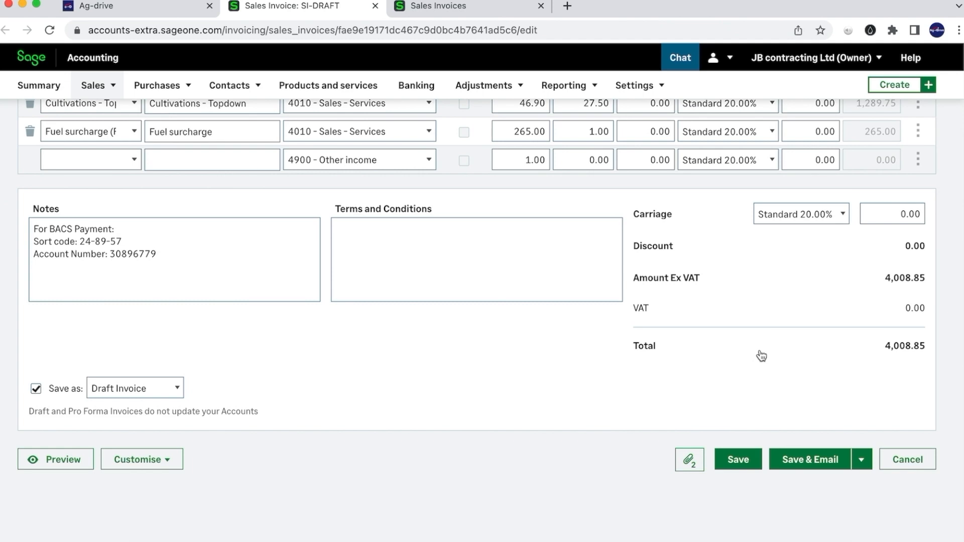
Save the draft invoice and email it to the customer with a copy to the sender and the PDF attached
scroll(762, 355, "up", 5)
scroll(762, 355, "down", 5)
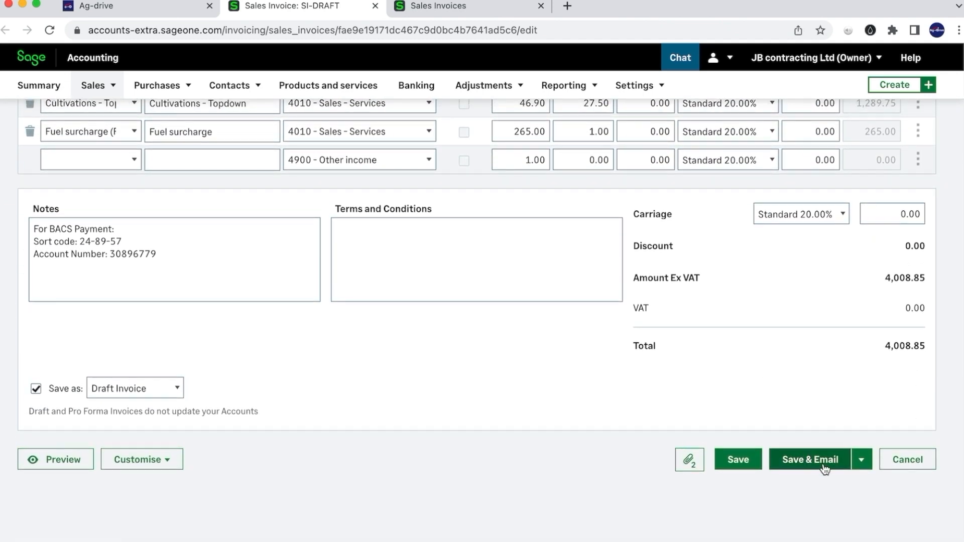
left_click(826, 469)
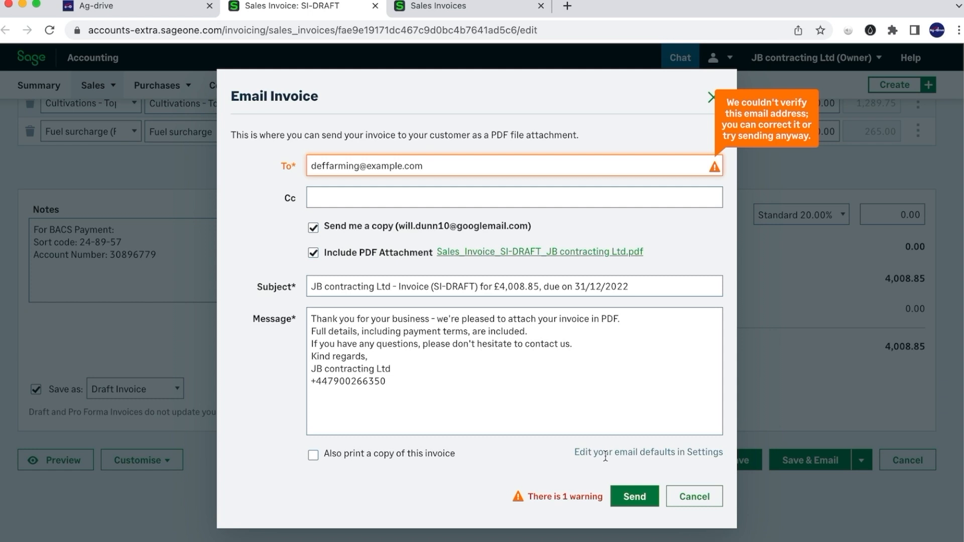
left_click(631, 497)
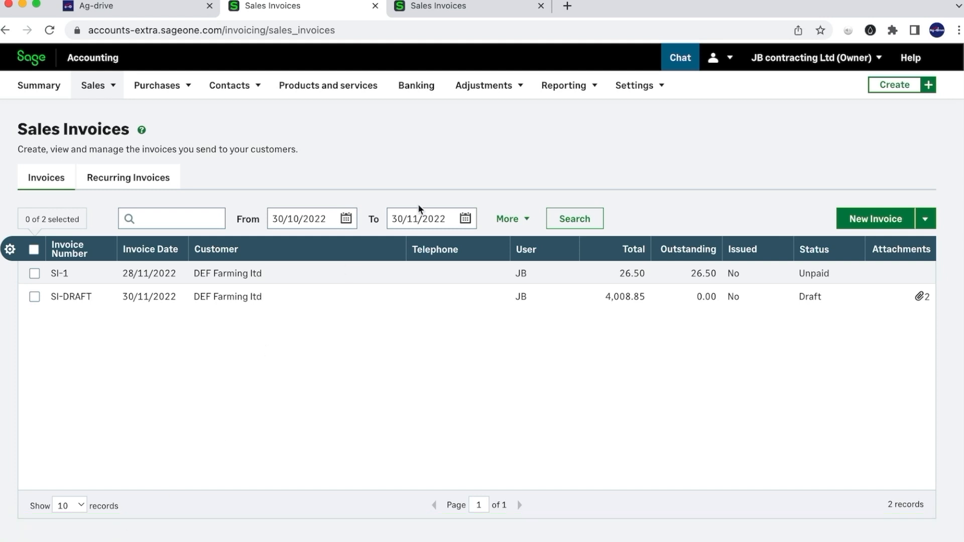
Switch back to the Ag-drive invoices list and view the unpaid DEF Farming ltd invoice in Sage
left_click(170, 9)
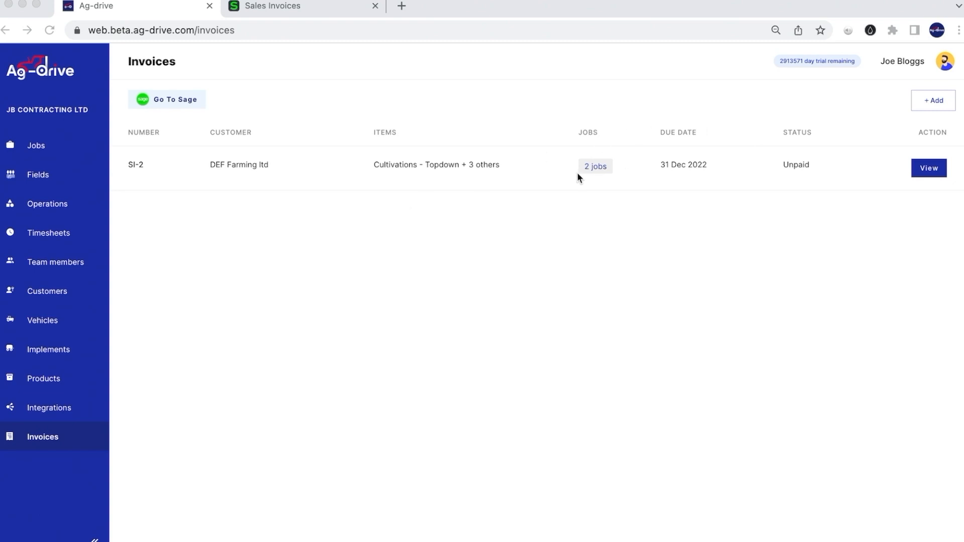
left_click(927, 169)
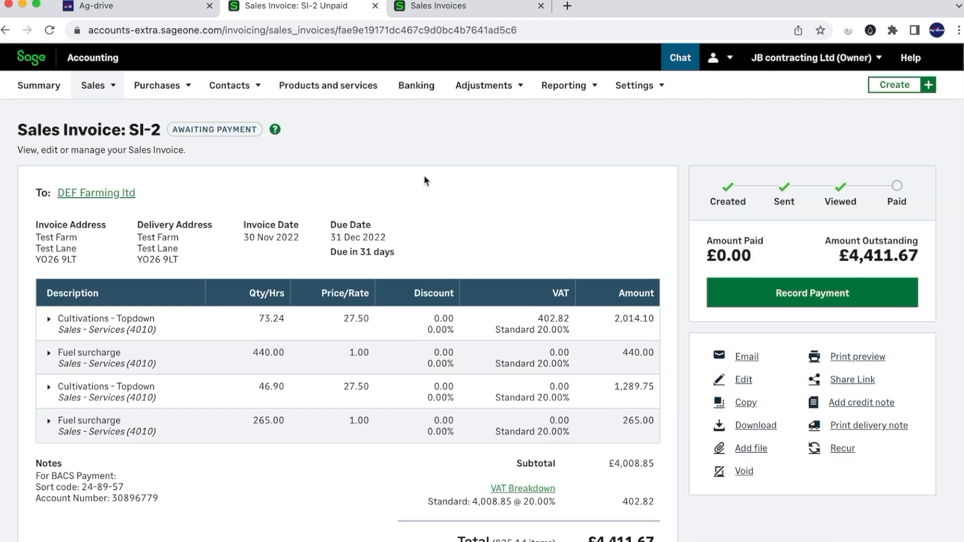
scroll(424, 176, "down", 1)
Return to Ag-drive, list the jobs linked to the DEF Farming ltd invoice, and examine the first job's details and field map
left_click(190, 11)
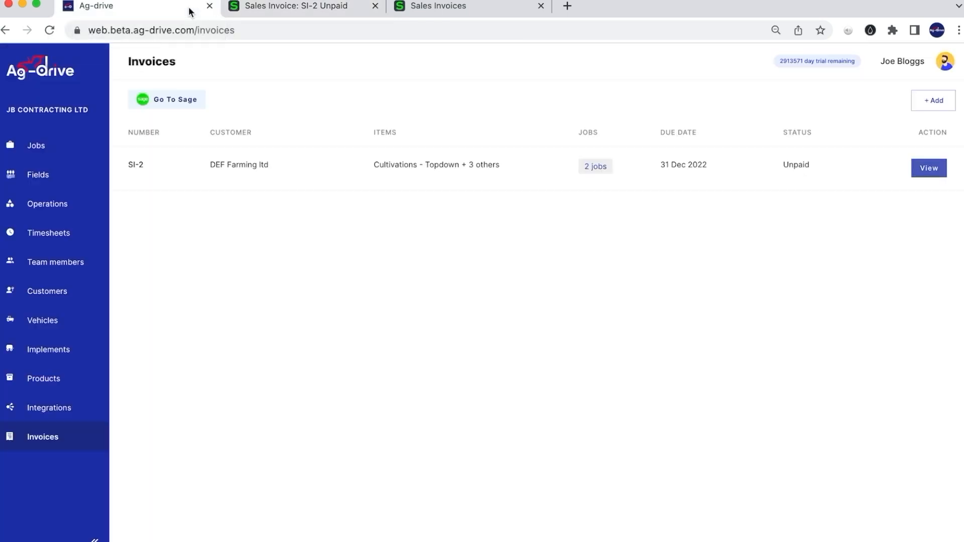
left_click(597, 171)
left_click(597, 168)
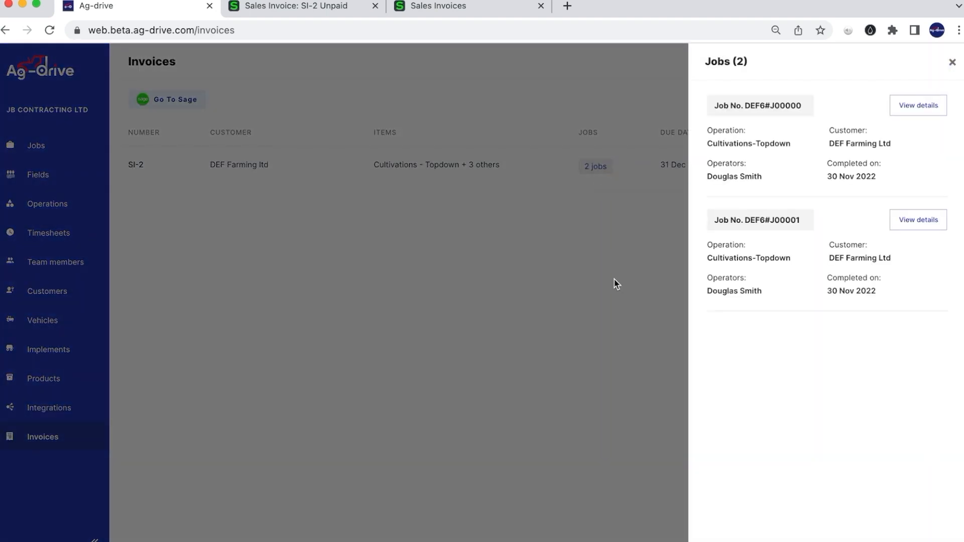
left_click(930, 116)
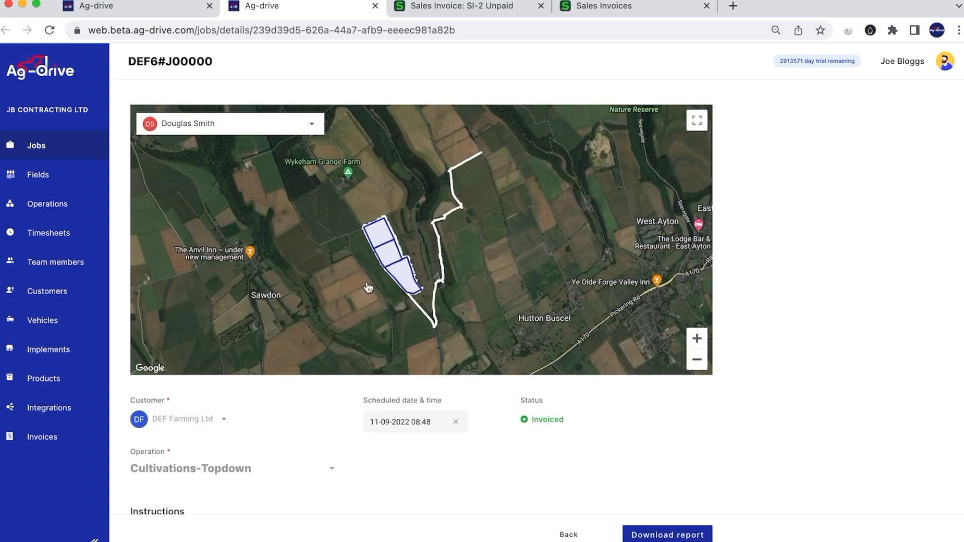
scroll(403, 257, "up", 2)
left_click_drag(411, 232, 424, 215)
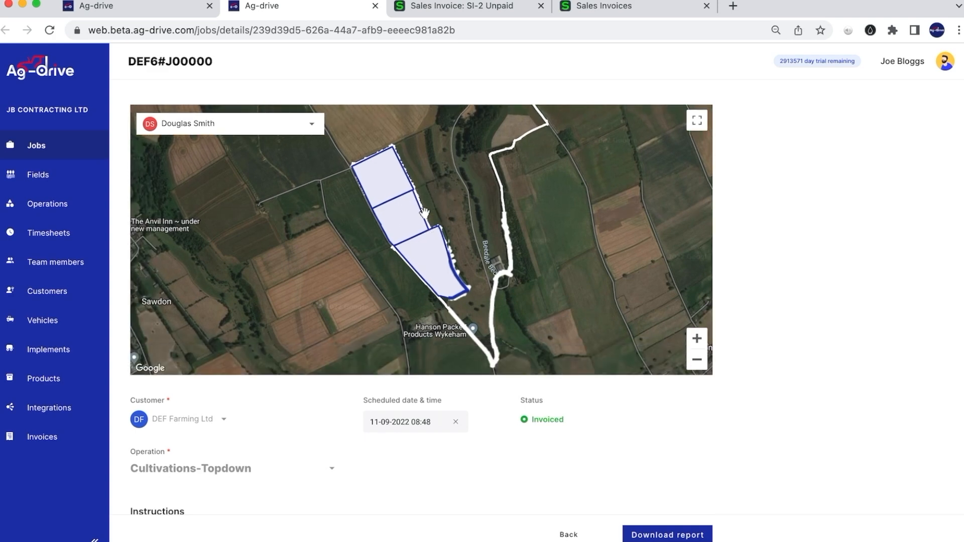
scroll(424, 221, "down", 2)
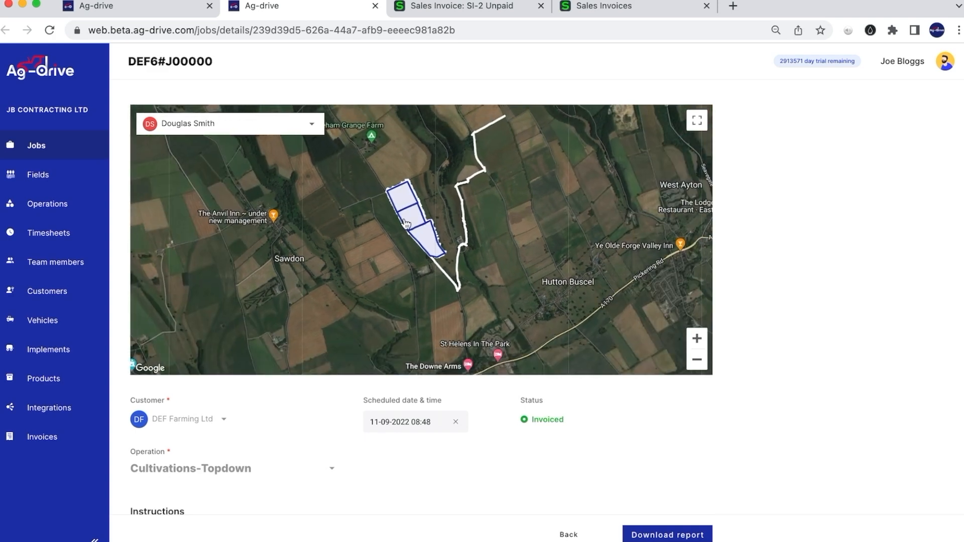
scroll(406, 223, "up", 2)
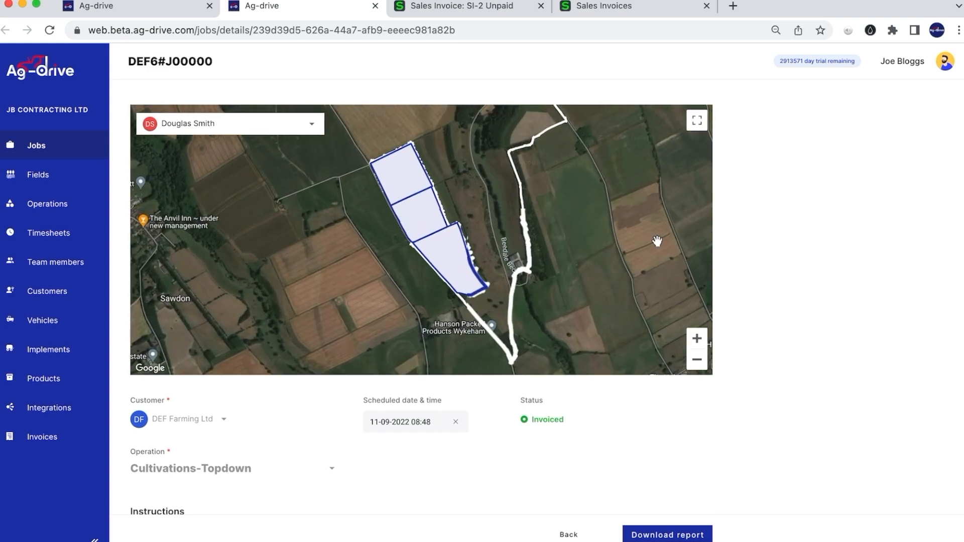